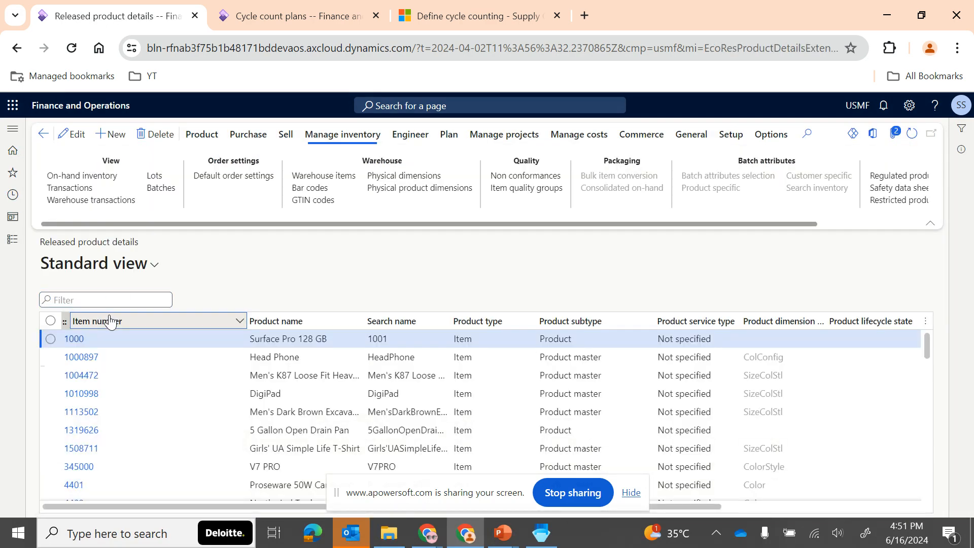
- Filter the released products by item number and open the details of item A-WMS-0101
left_click(110, 321)
left_click(158, 340)
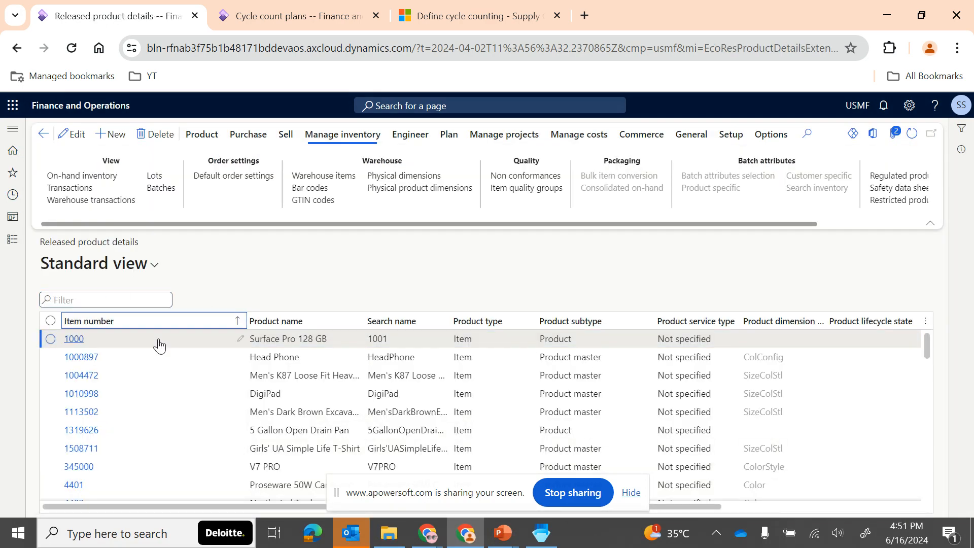
left_click(105, 384)
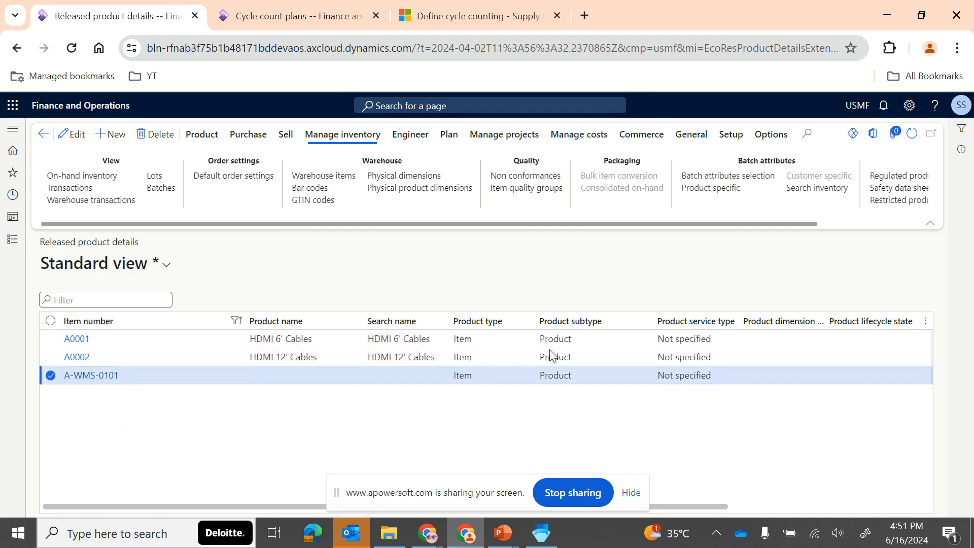
- Open the storage dimension group assigned to item A-WMS-0101 to check its warehouse management processes setting
scroll(457, 446, "down", 3)
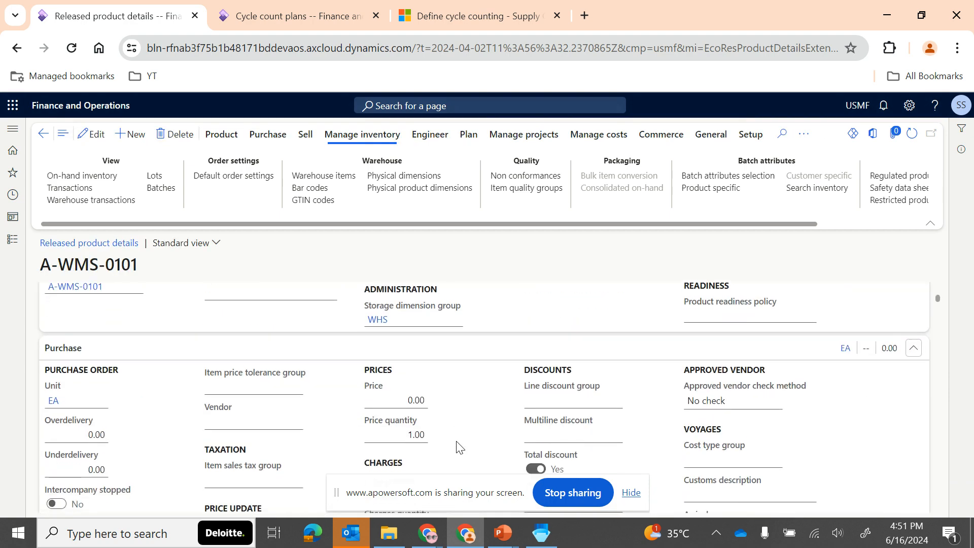
scroll(405, 374, "up", 1)
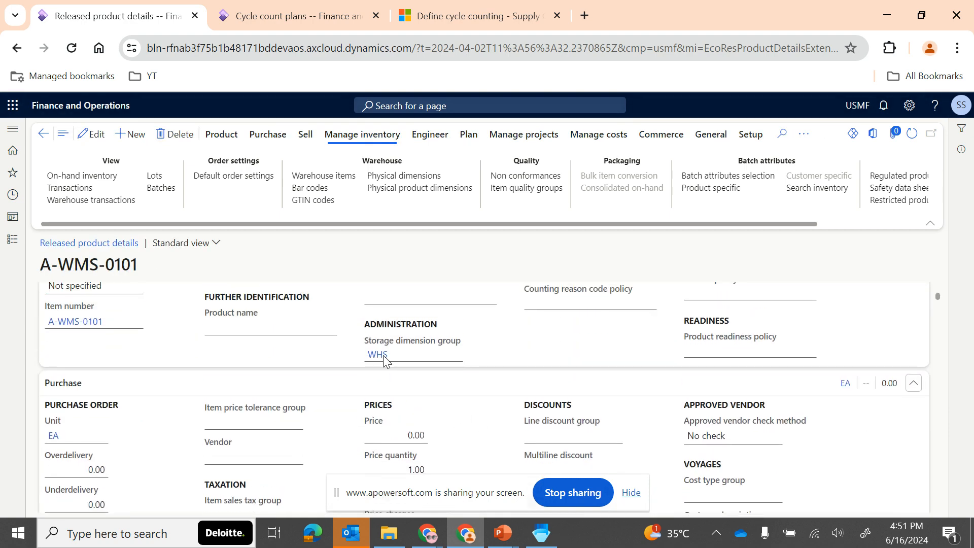
left_click(378, 357)
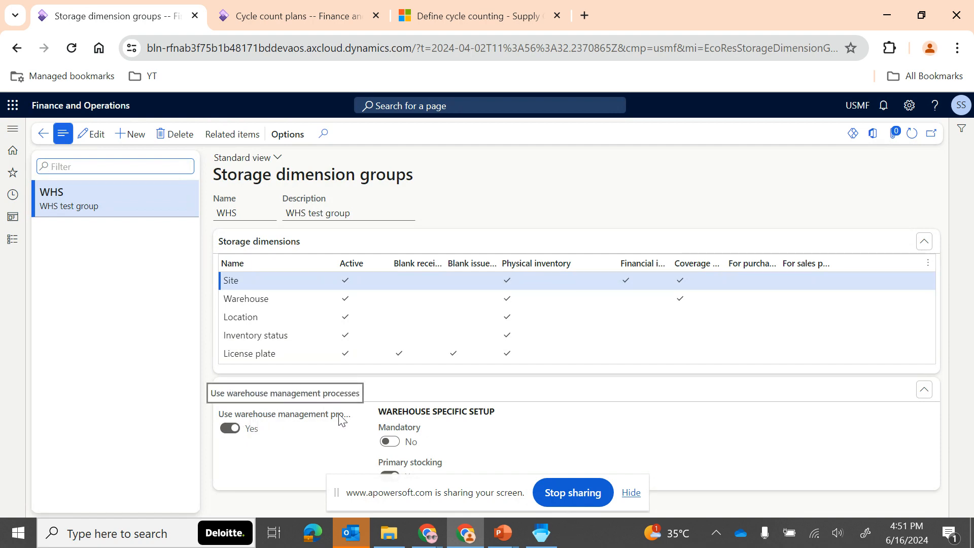
- Open the Warehouses setup page of Warehouse management and filter the warehouse list by 16A
left_click(16, 243)
scroll(86, 426, "down", 5)
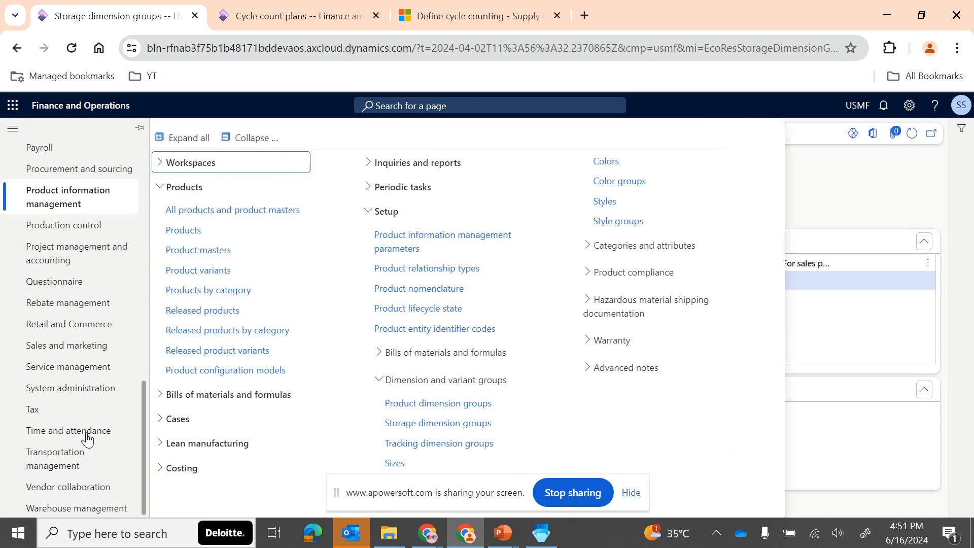
left_click(75, 506)
scroll(577, 412, "down", 5)
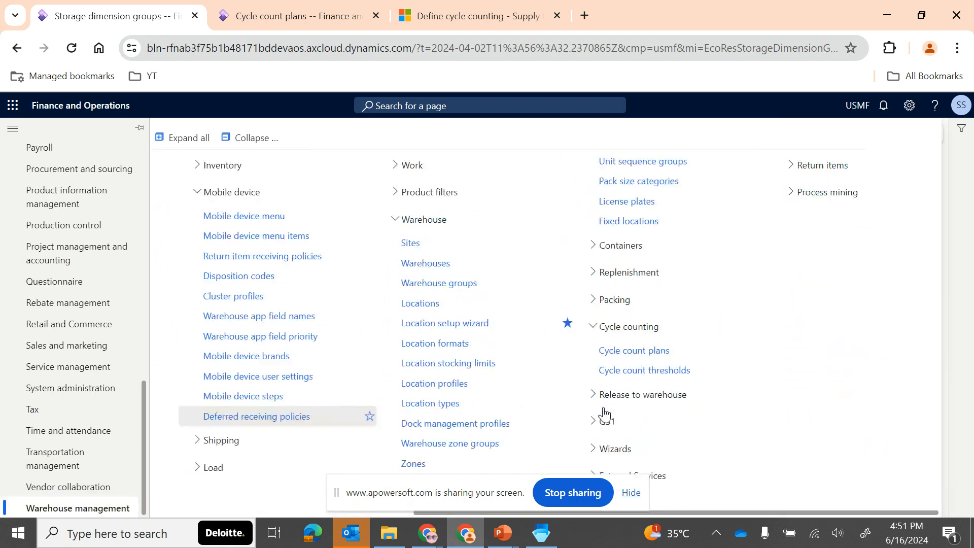
left_click(439, 265)
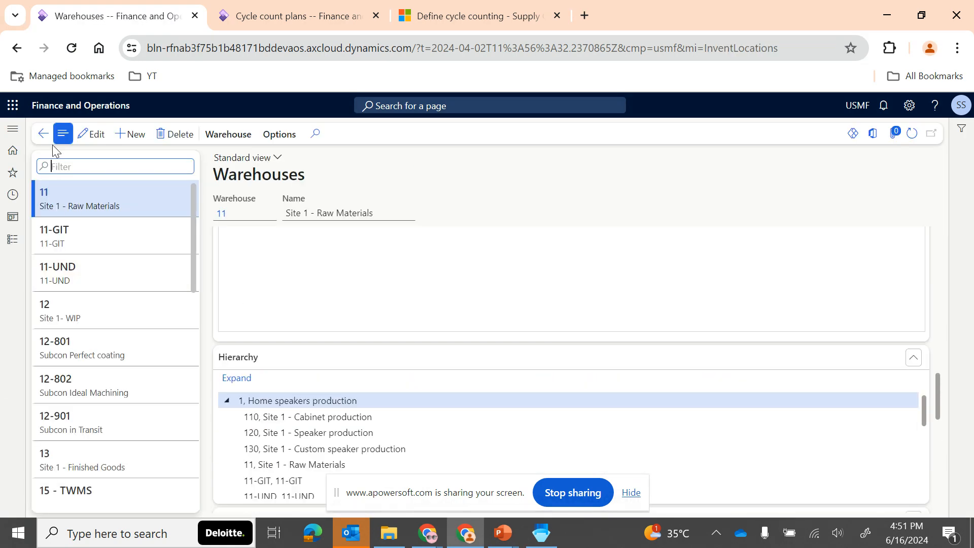
type("16")
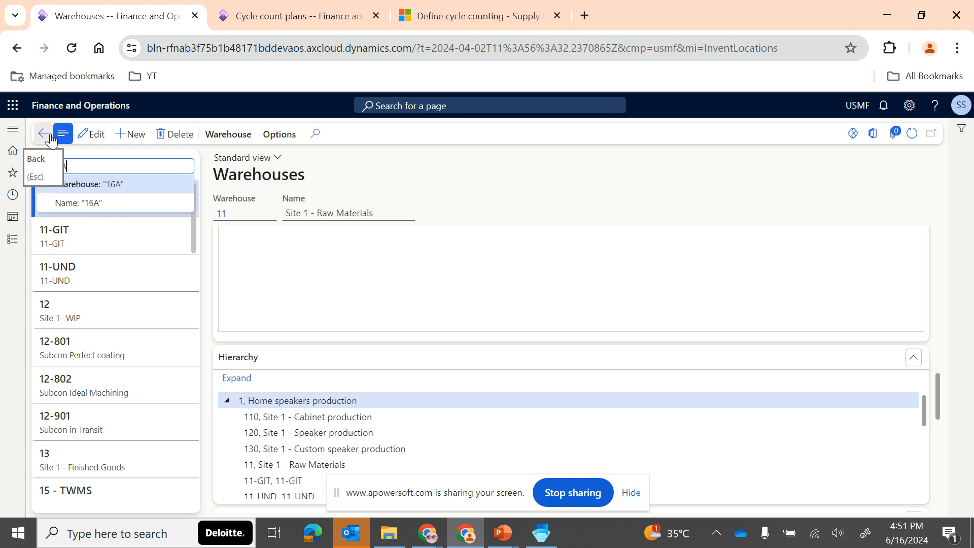
type("A")
key("Return")
- Examine the warehouse settings of 16A - WMS, including the option to use warehouse management processes
scroll(349, 396, "down", 5)
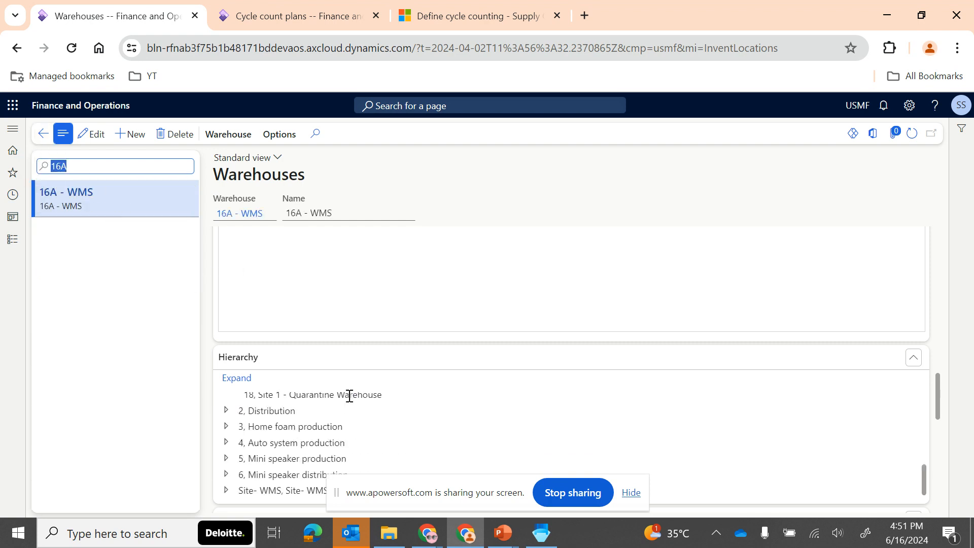
scroll(363, 345, "down", 5)
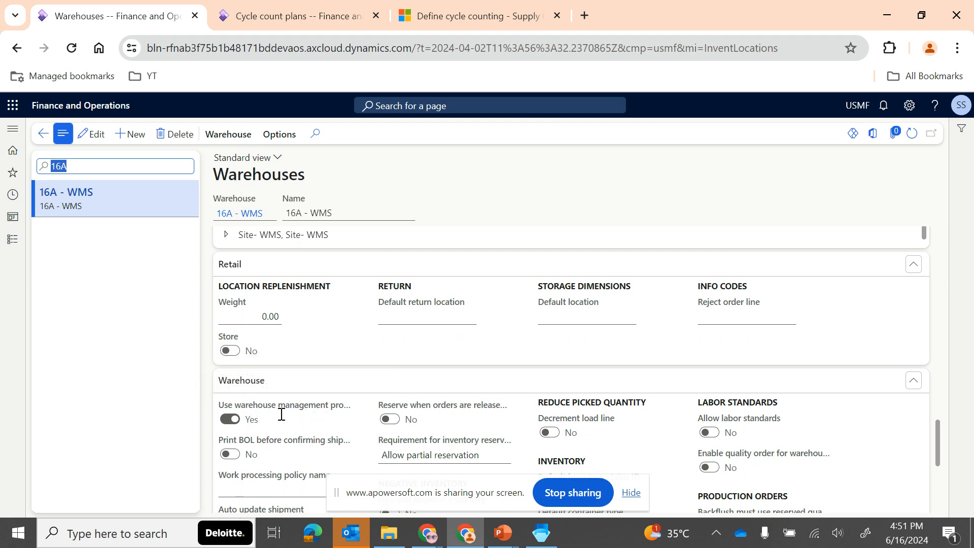
scroll(279, 415, "down", 4)
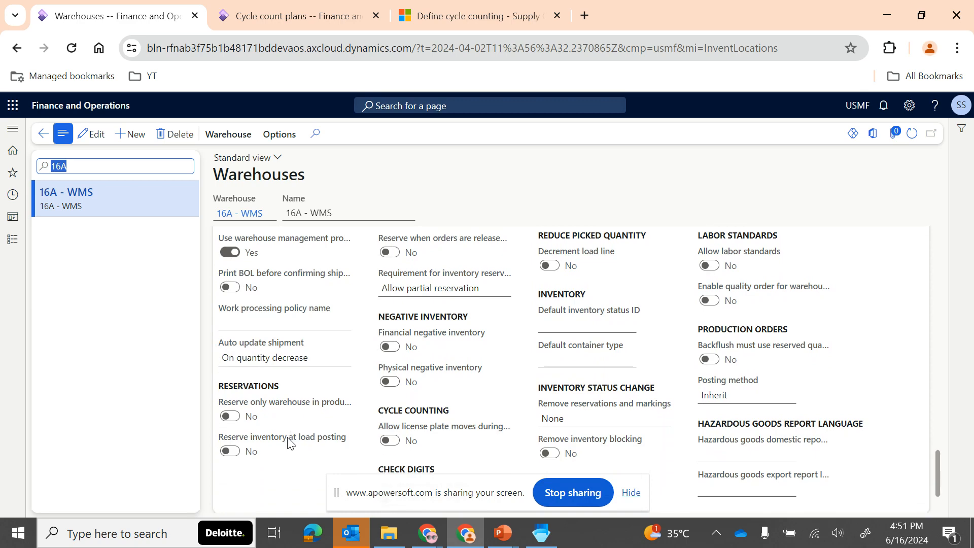
mouse_move(288, 443)
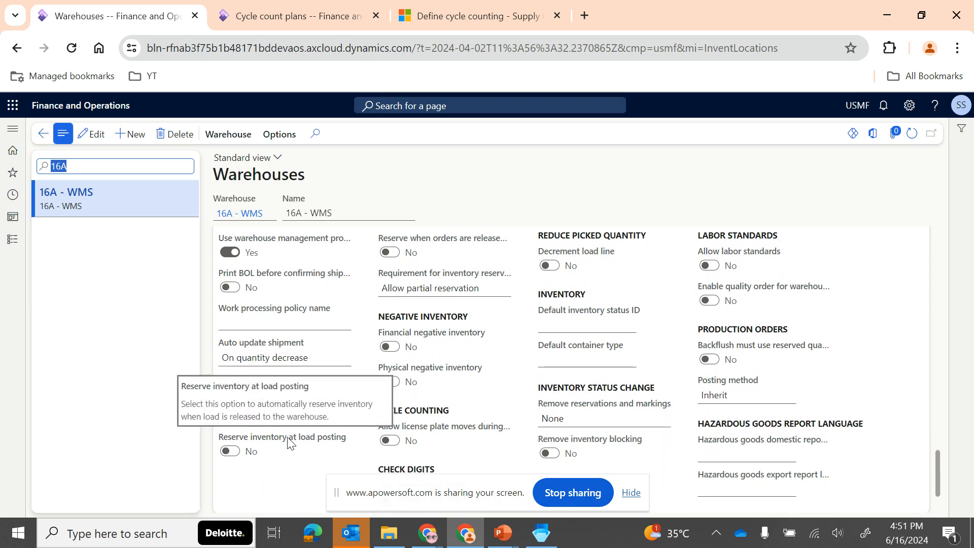
scroll(289, 442, "up", 1)
scroll(289, 443, "up", 5)
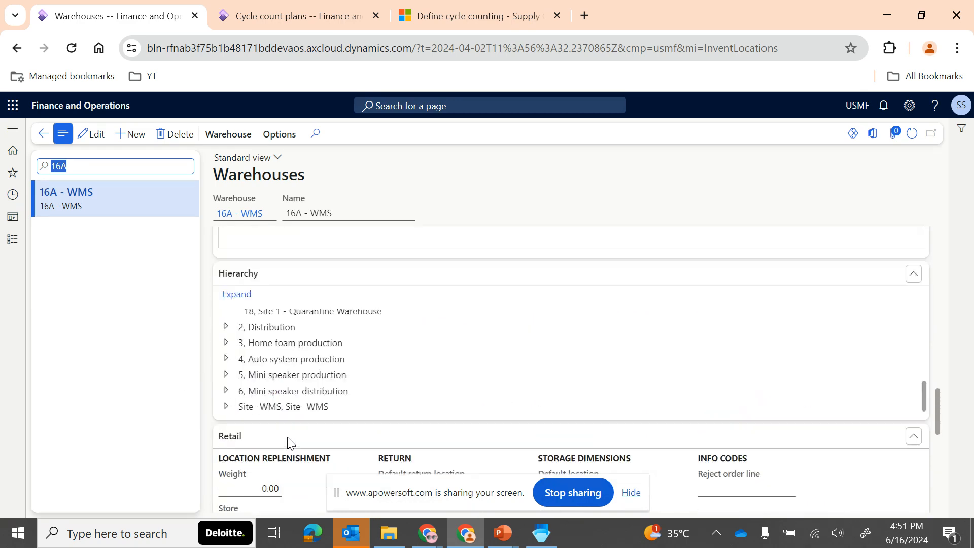
- Open the Locations page from the warehouse setup of Warehouse management
left_click(15, 242)
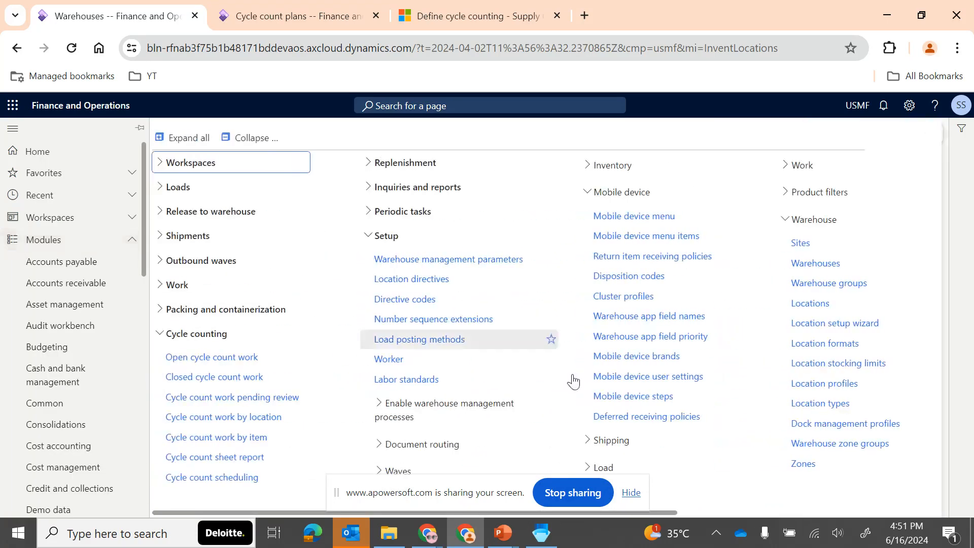
scroll(572, 380, "right", 8)
left_click(426, 303)
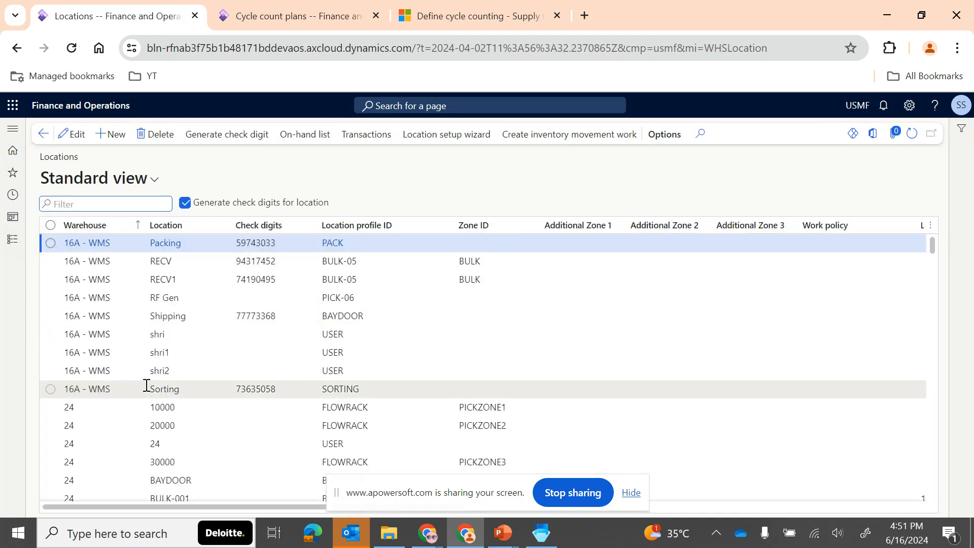
- Check the Allow cycle counting option in the location profile of RECV in 16A - WMS, and return to the locations
left_click(186, 387)
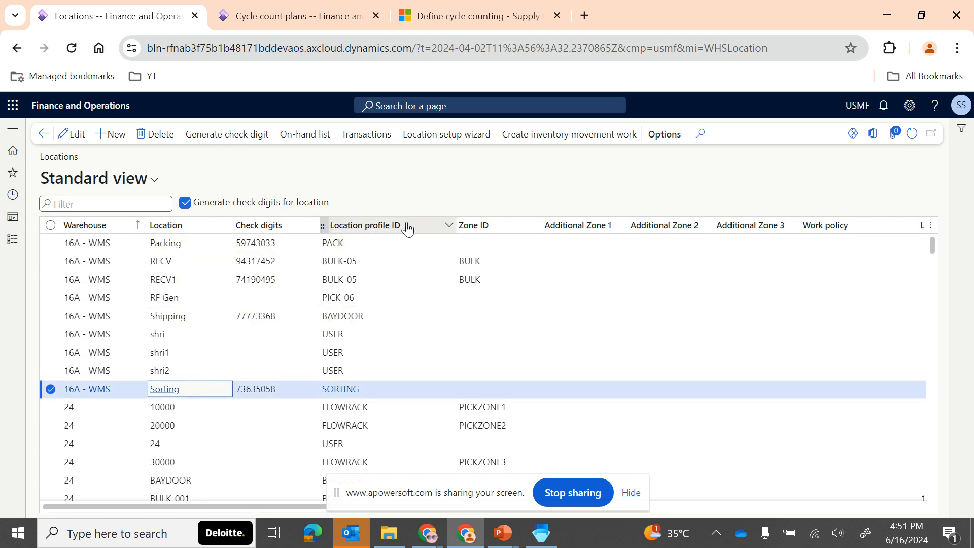
left_click(348, 267)
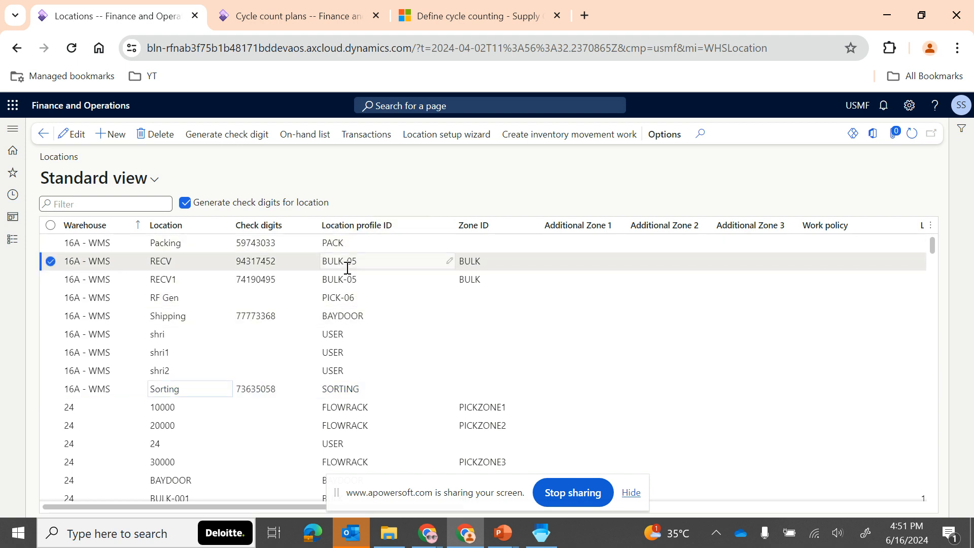
left_click(343, 262)
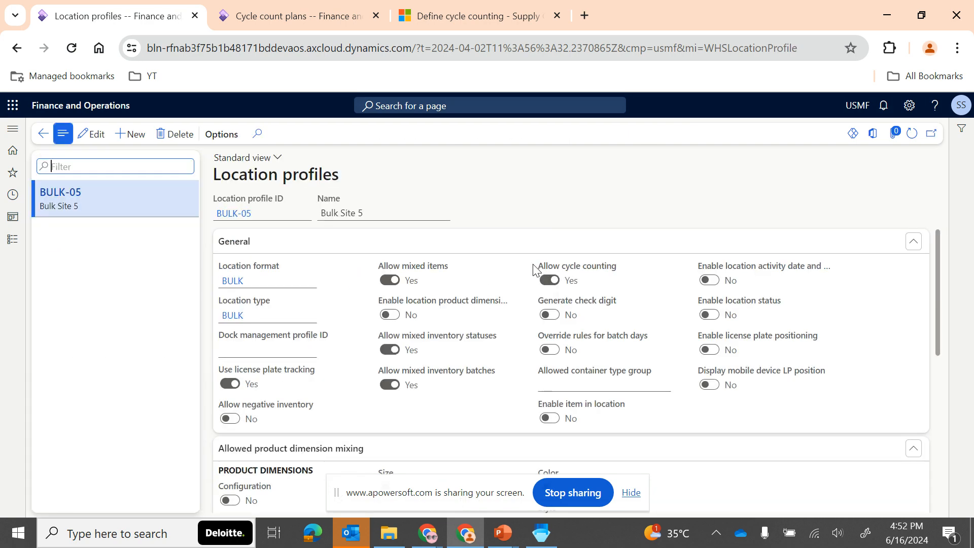
mouse_move(549, 263)
left_click(43, 135)
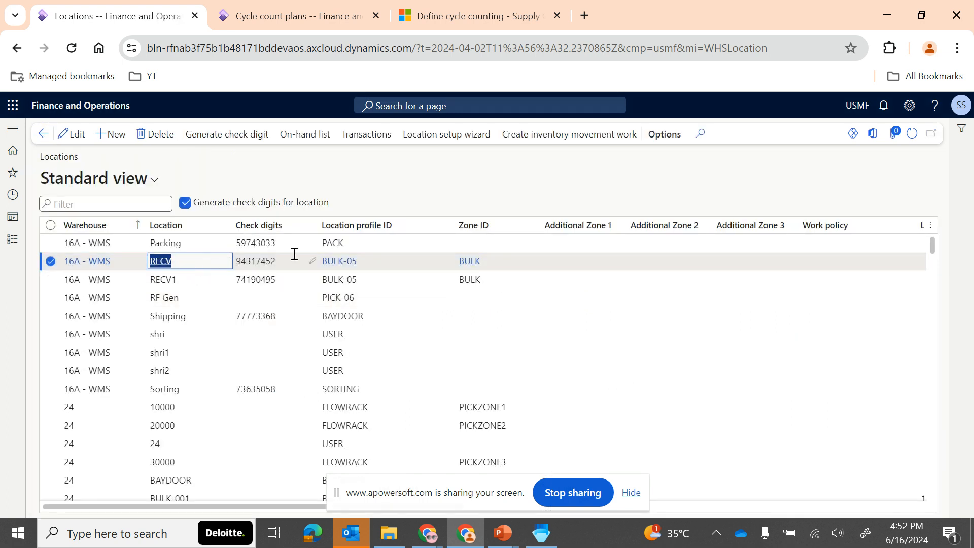
- Check the Allow cycle counting option in the Packing location's profile, and return to the locations
left_click(174, 244)
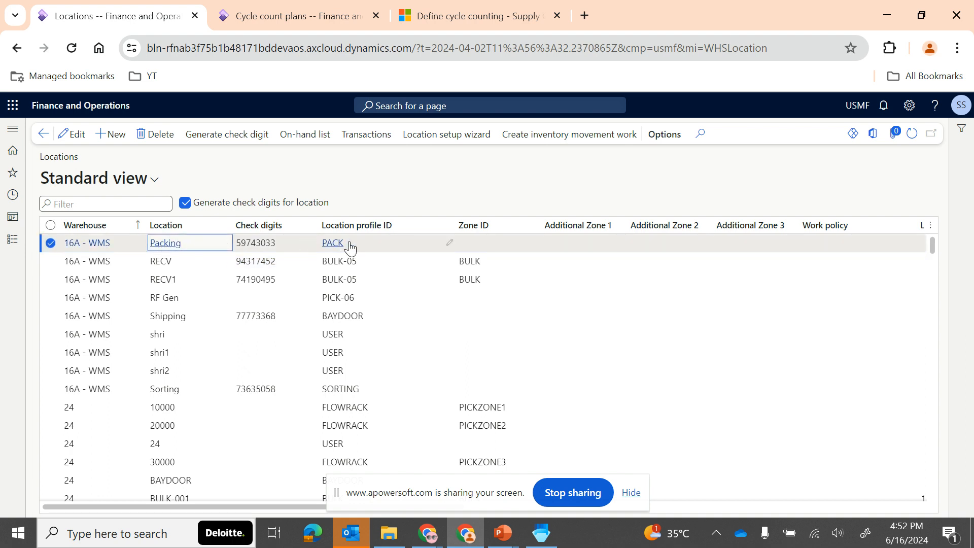
left_click(334, 245)
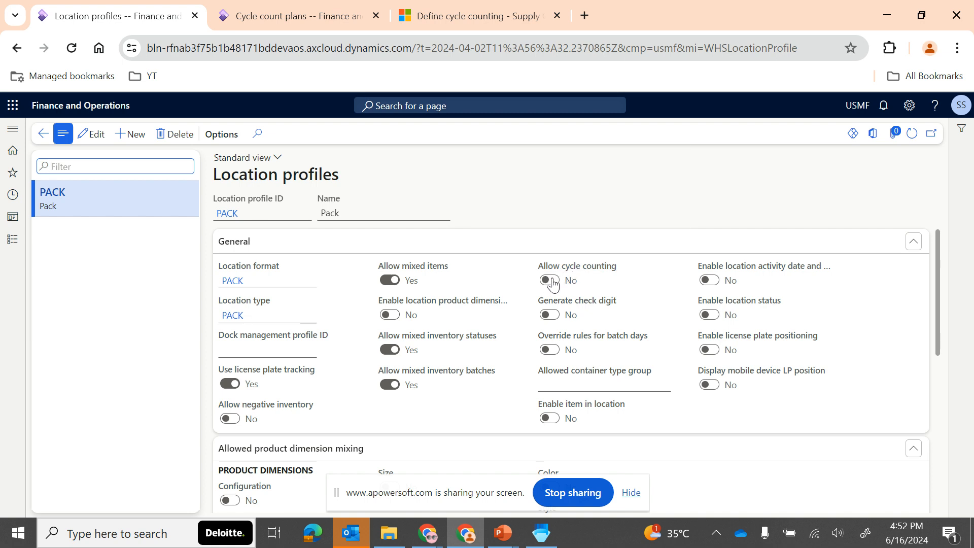
left_click(43, 133)
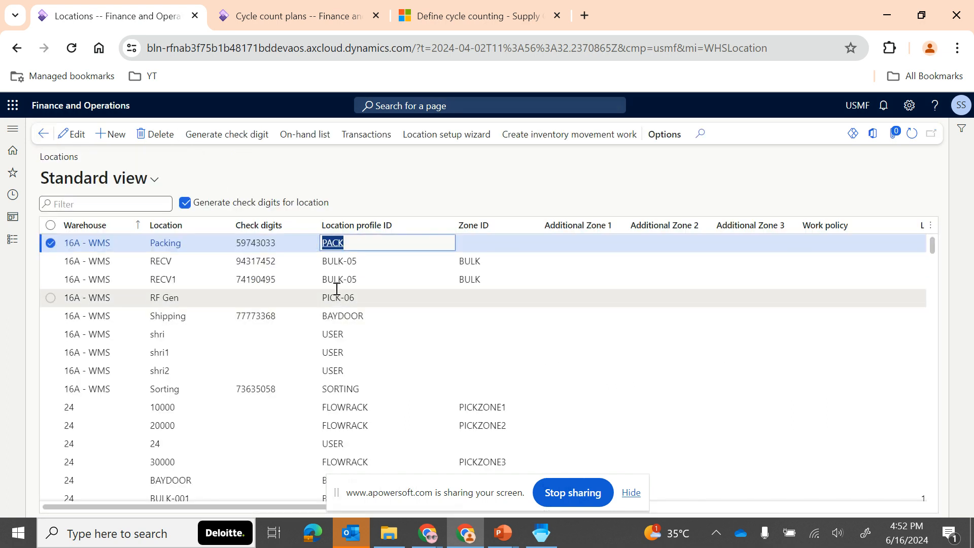
- Select the RECV location, consult the Cycle Counting setups slide in PowerPoint, and switch back to Finance and Operations
left_click(361, 261)
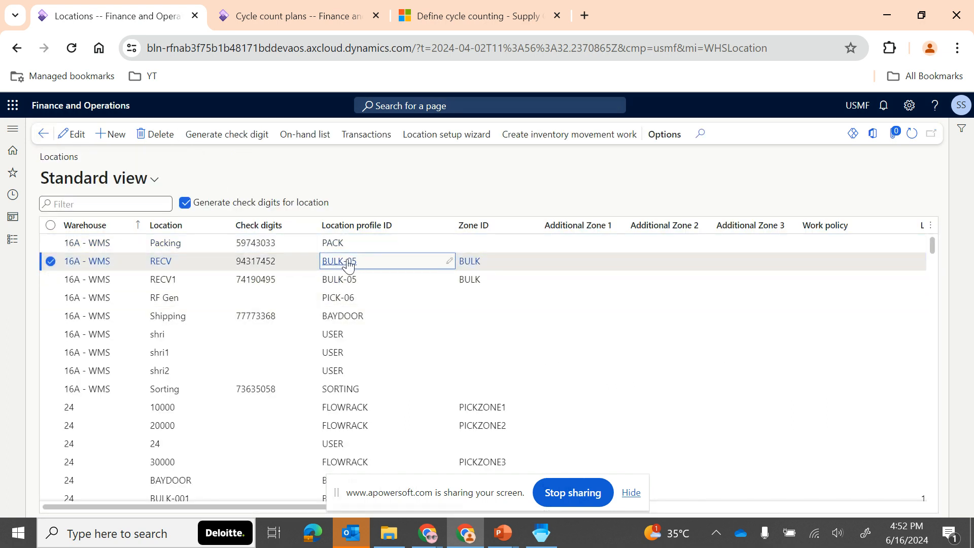
mouse_move(350, 266)
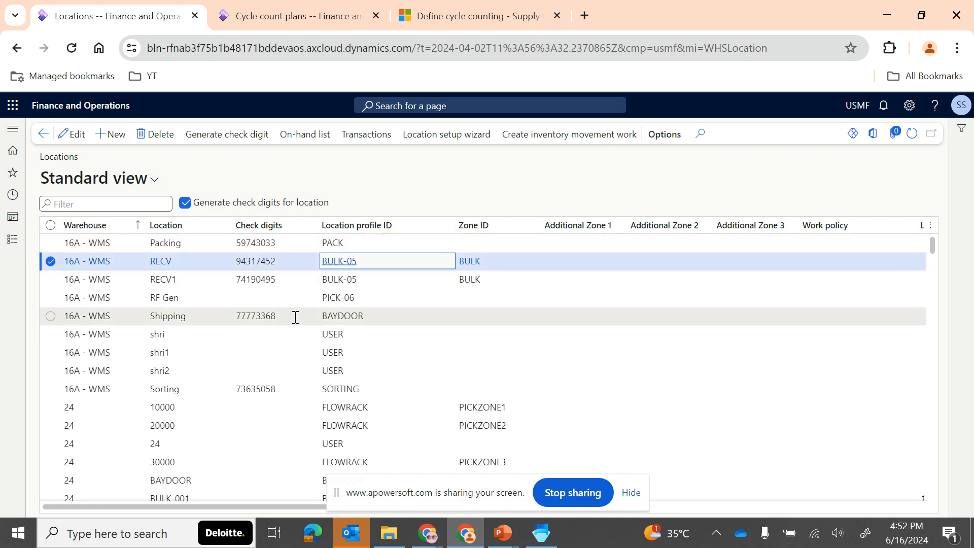
mouse_move(503, 532)
left_click(584, 447)
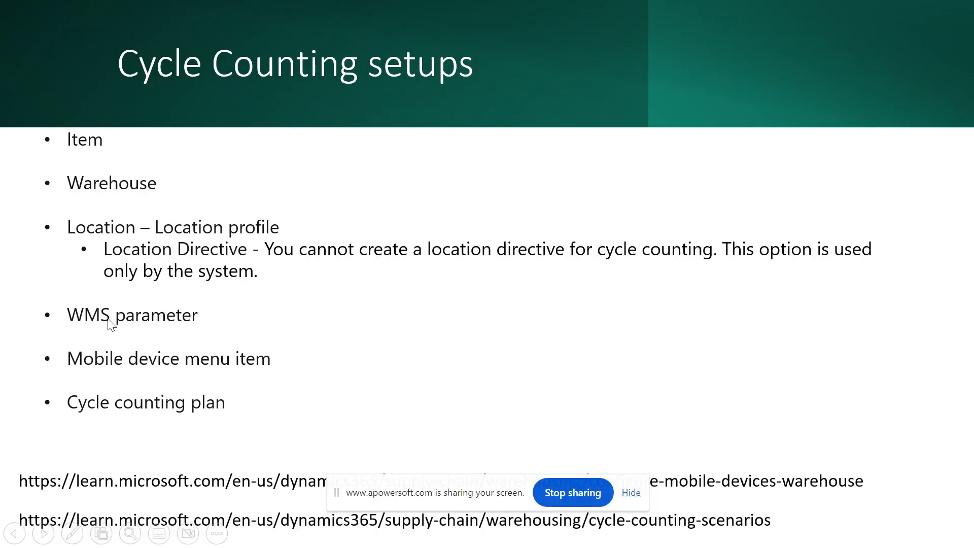
key("alt+Tab")
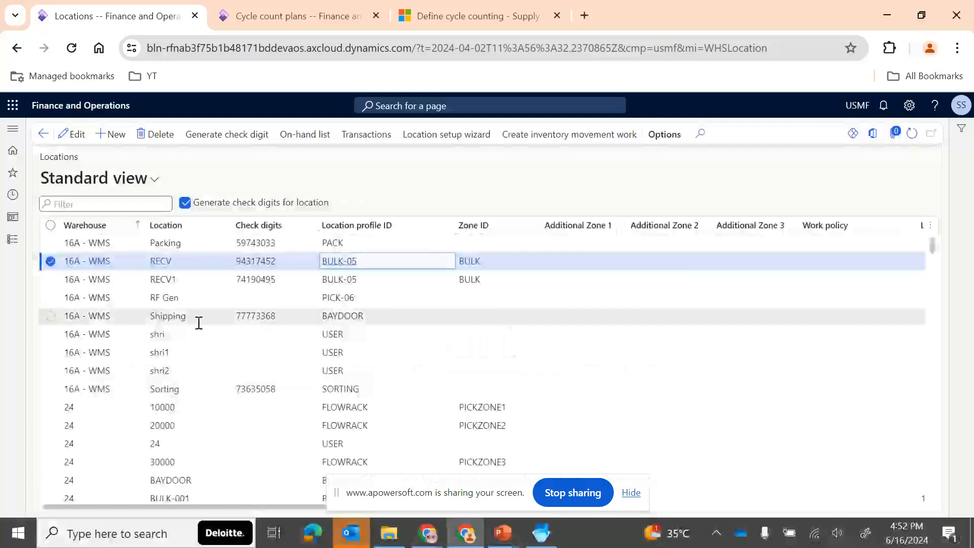
- Open the Cycle counting section of the Warehouse management parameters
left_click(12, 252)
scroll(46, 449, "down", 10)
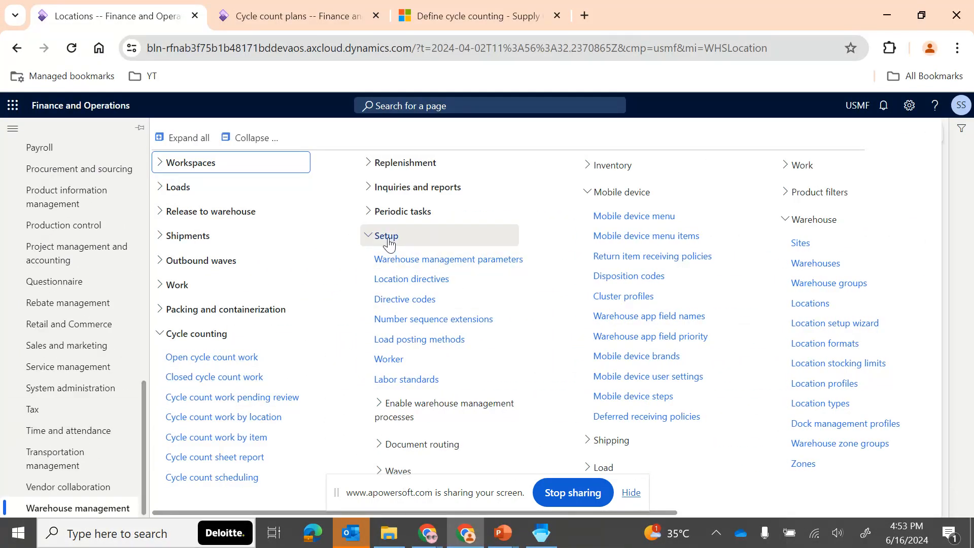
left_click(400, 258)
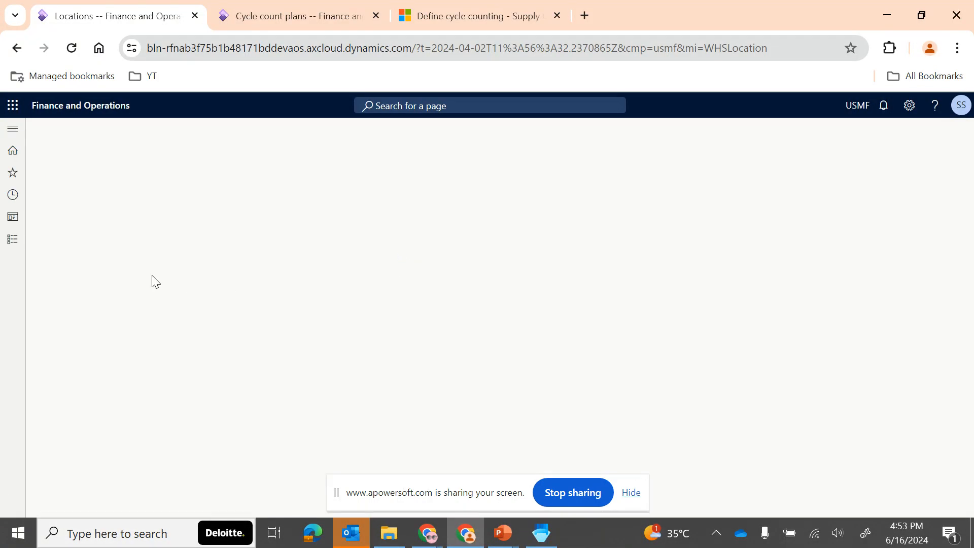
left_click(115, 288)
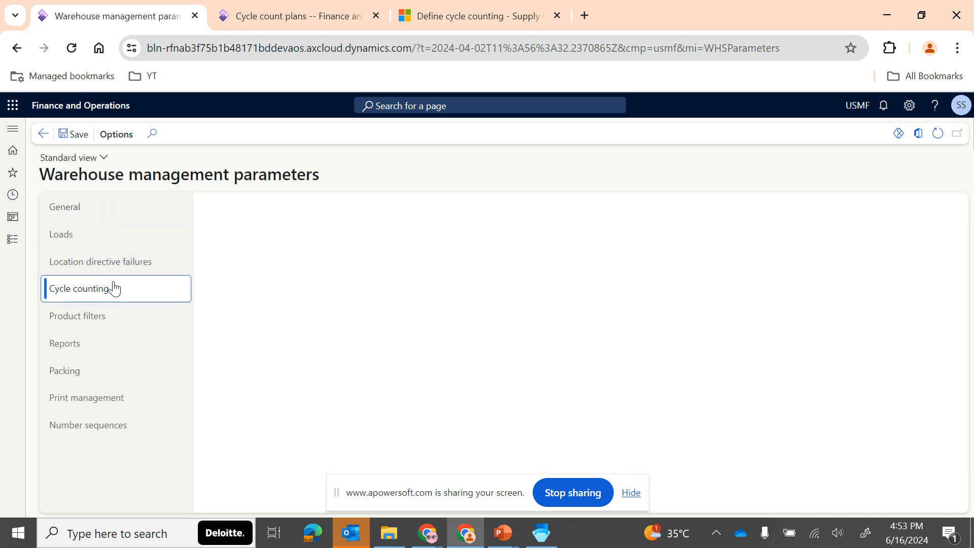
- View the details of the default cycle counting adjustment type, and open its inventory journal name ICnt
left_click(291, 248)
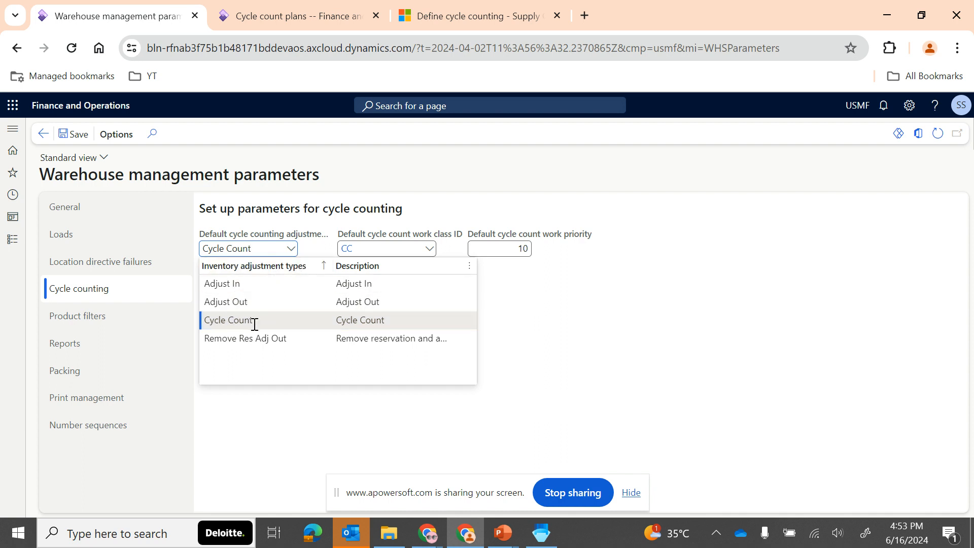
right_click(288, 249)
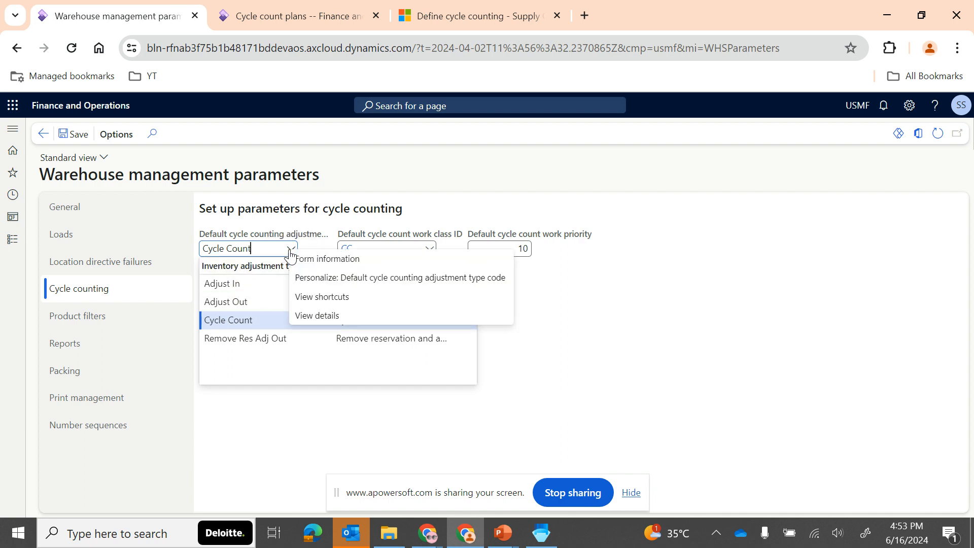
left_click(321, 315)
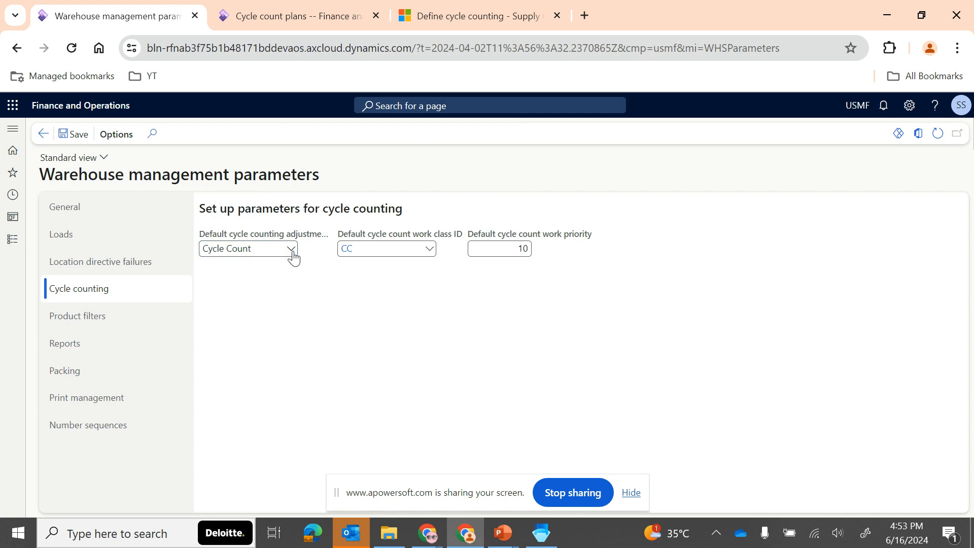
right_click(292, 255)
left_click(320, 316)
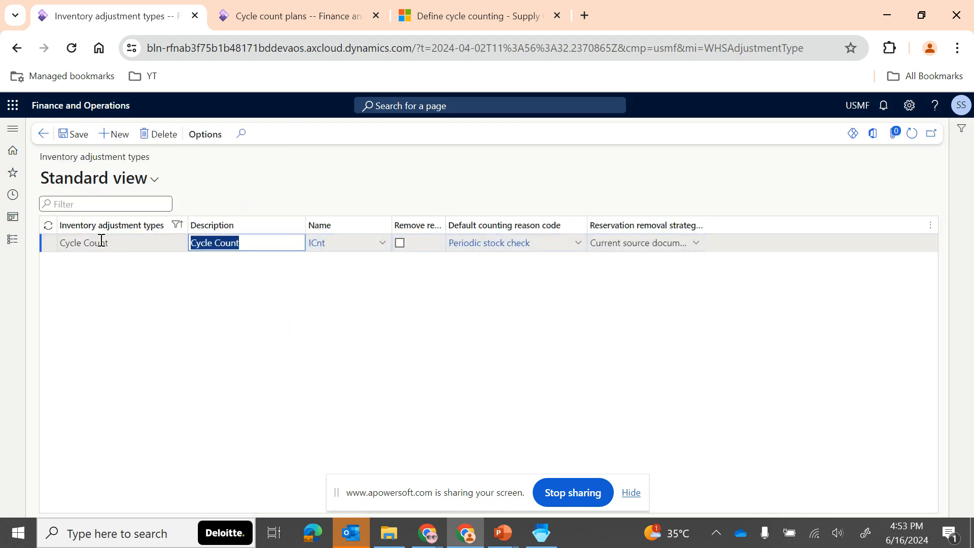
left_click(319, 244)
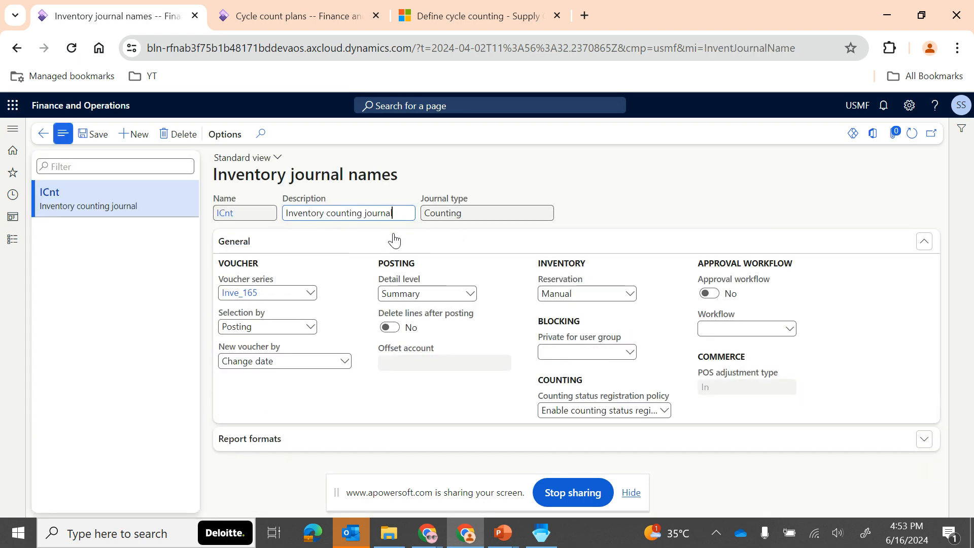
- Check the journal type of the inventory counting journal, and return to the inventory adjustment types
left_click(469, 212)
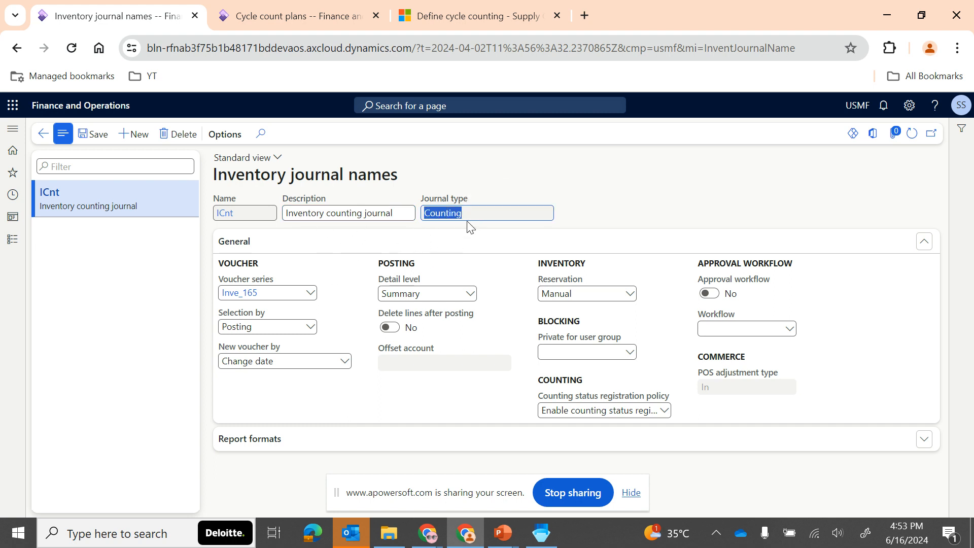
left_click_drag(468, 213, 424, 217)
left_click(44, 134)
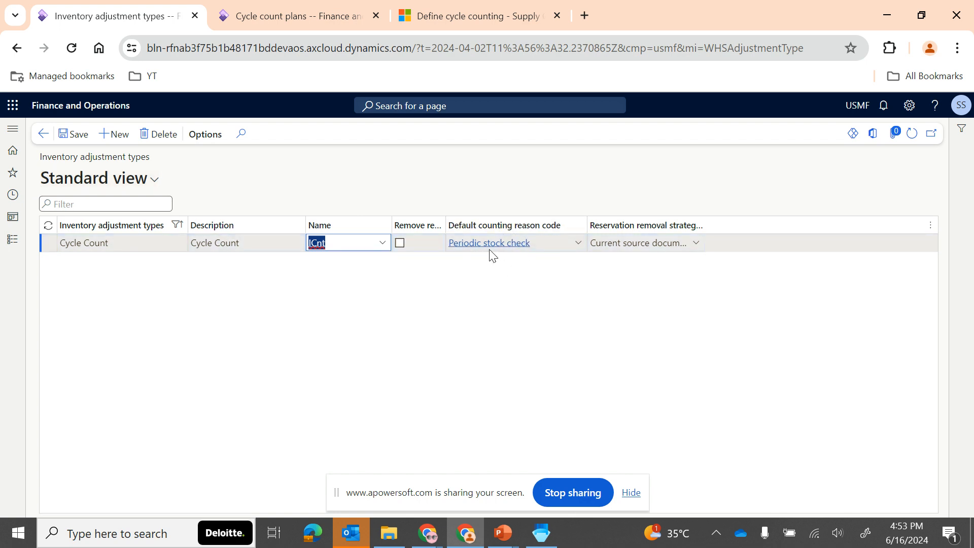
- Review the default counting reason codes available for the Cycle Count adjustment type, and the default cycle count work class choices in the parameters
left_click(581, 248)
left_click(578, 245)
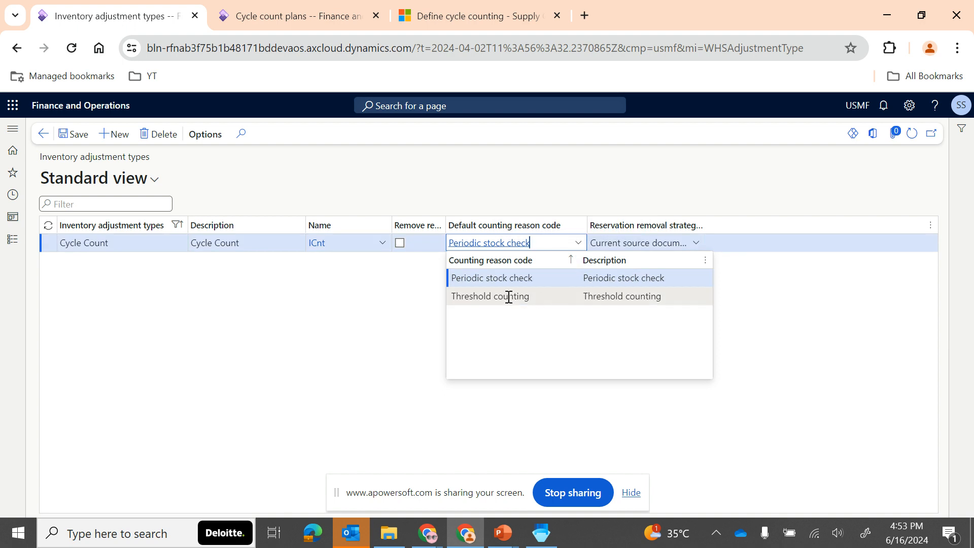
left_click(377, 335)
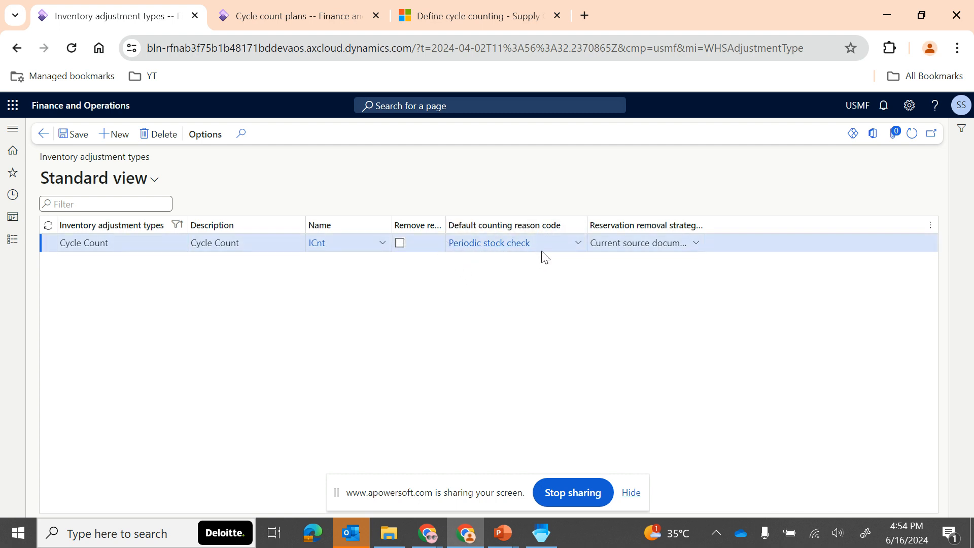
left_click(44, 134)
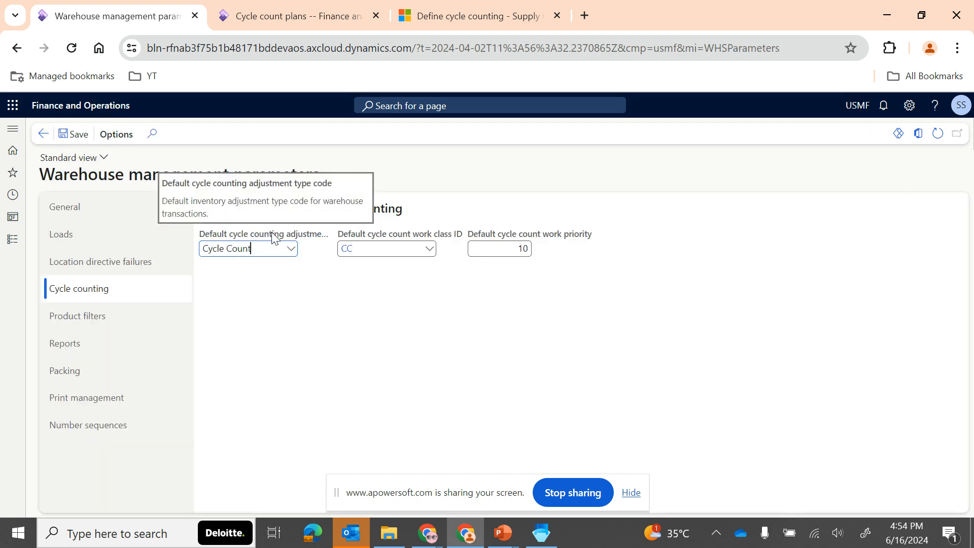
left_click(429, 252)
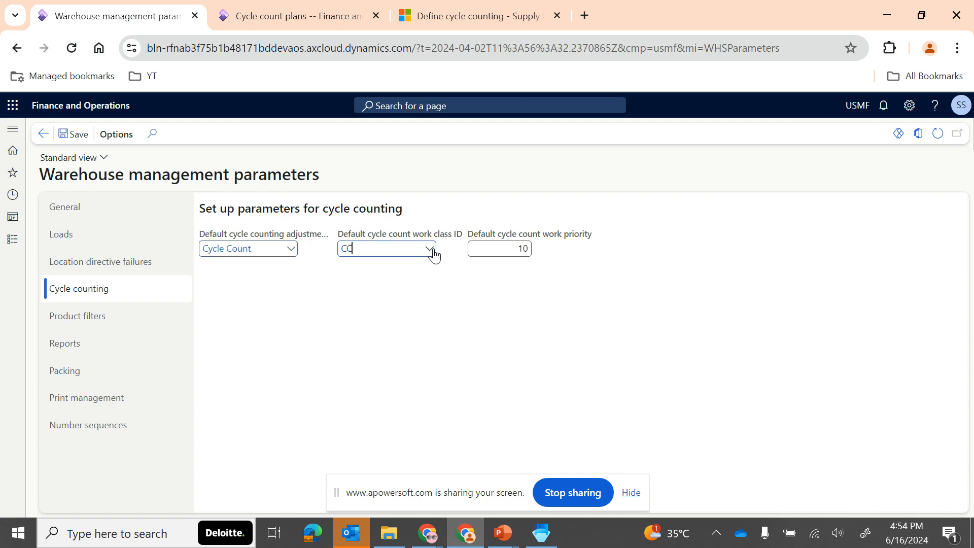
left_click(313, 297)
- Open the mobile device menu items of Warehouse management and examine the work classes of the Cycle Count menu item
left_click(13, 238)
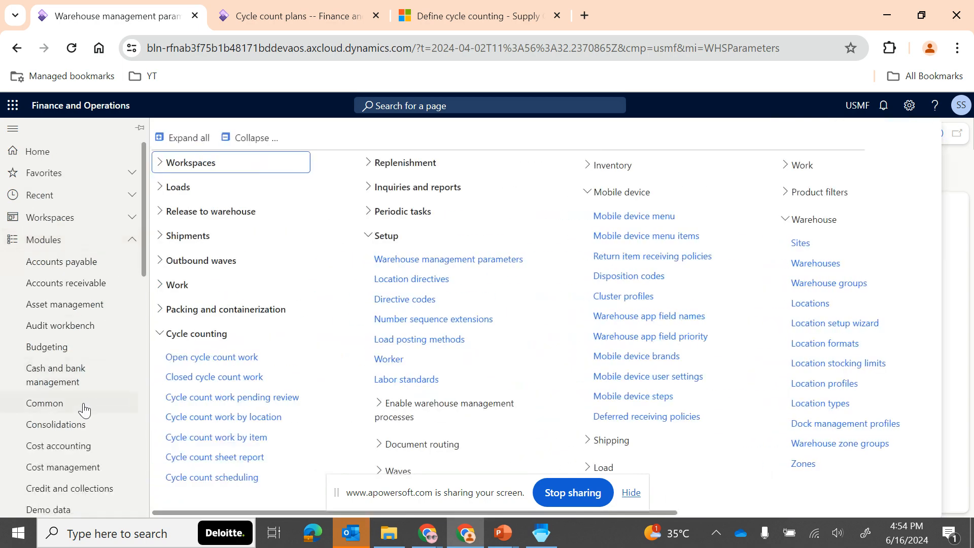
scroll(84, 410, "down", 3)
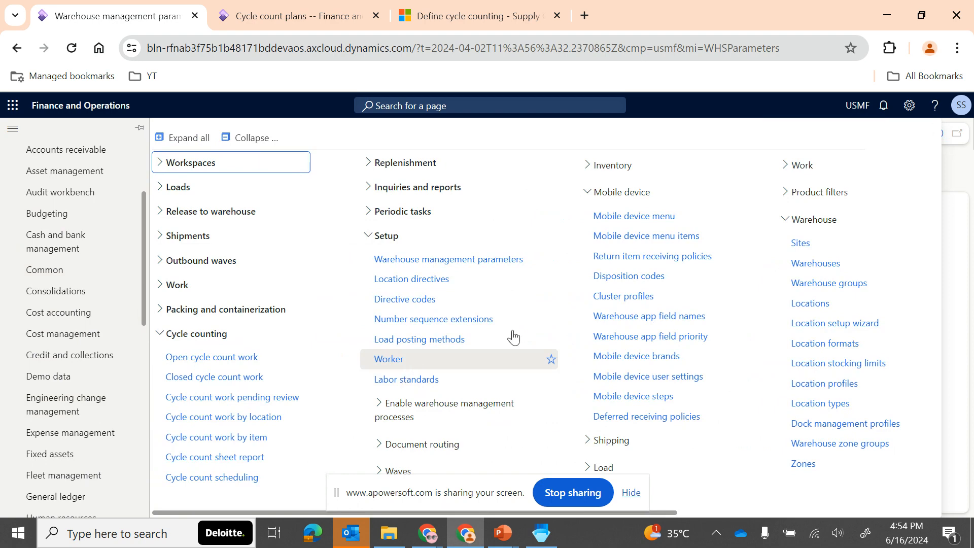
left_click(646, 235)
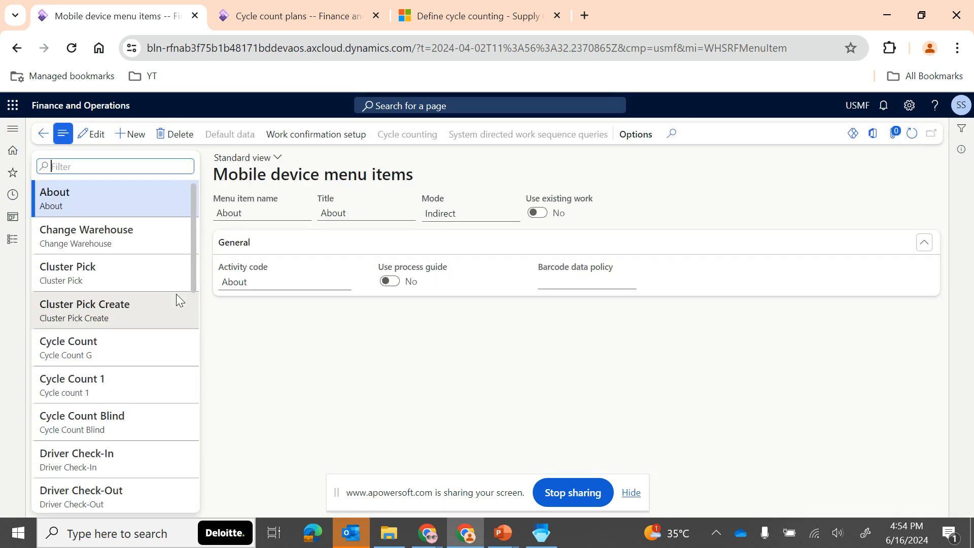
left_click(99, 348)
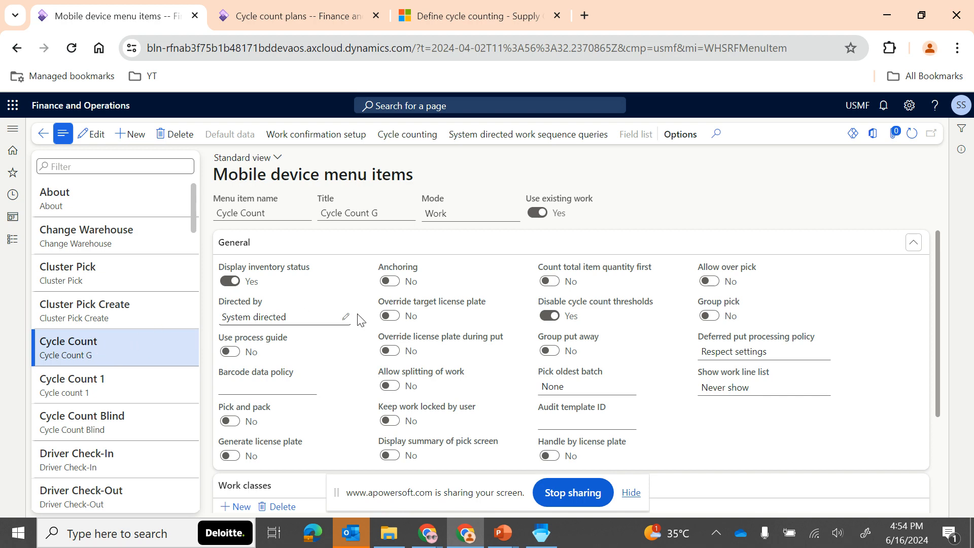
scroll(361, 325, "down", 3)
left_click(276, 404)
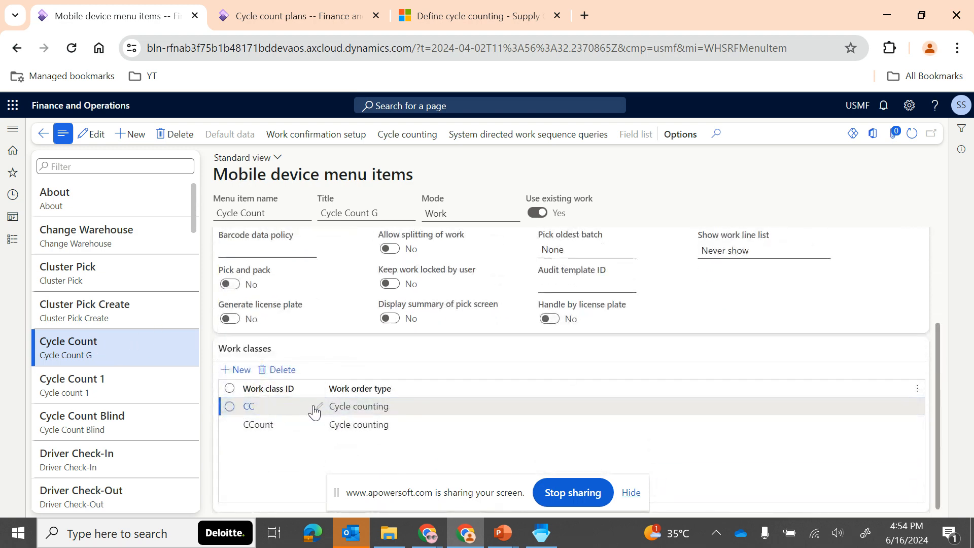
mouse_move(282, 416)
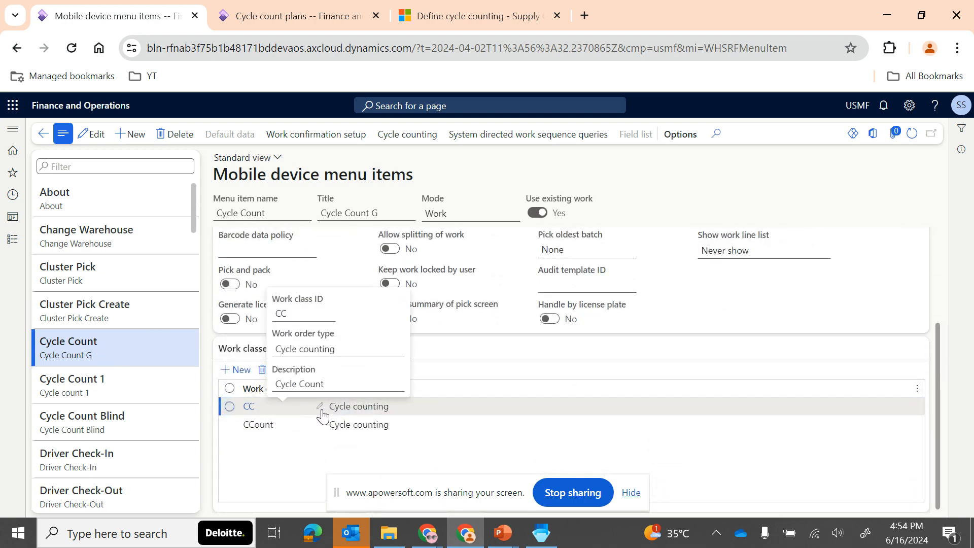
scroll(345, 372, "up", 3)
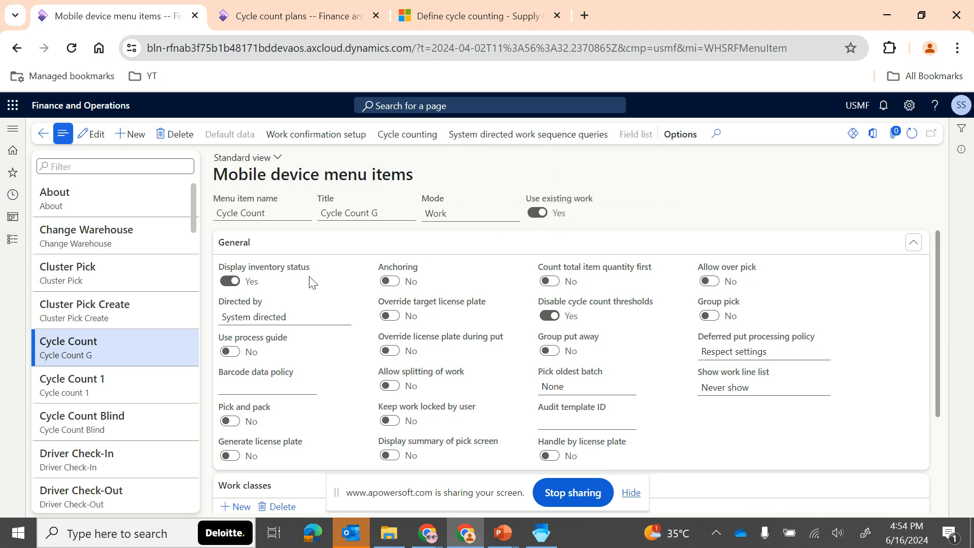
- Compare the Directed by setting of the Cycle Count and Cycle Count 1 menu items
mouse_move(298, 312)
left_click(138, 381)
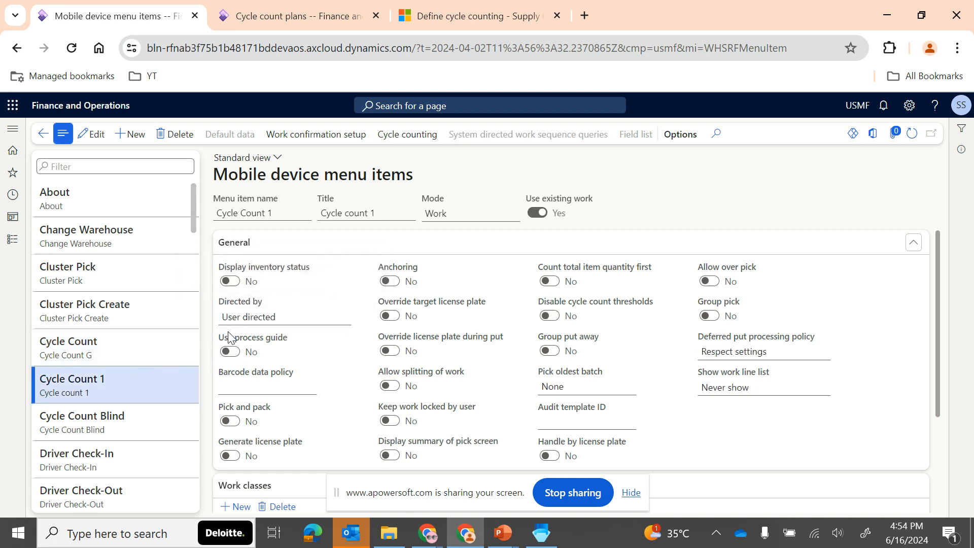
left_click(109, 361)
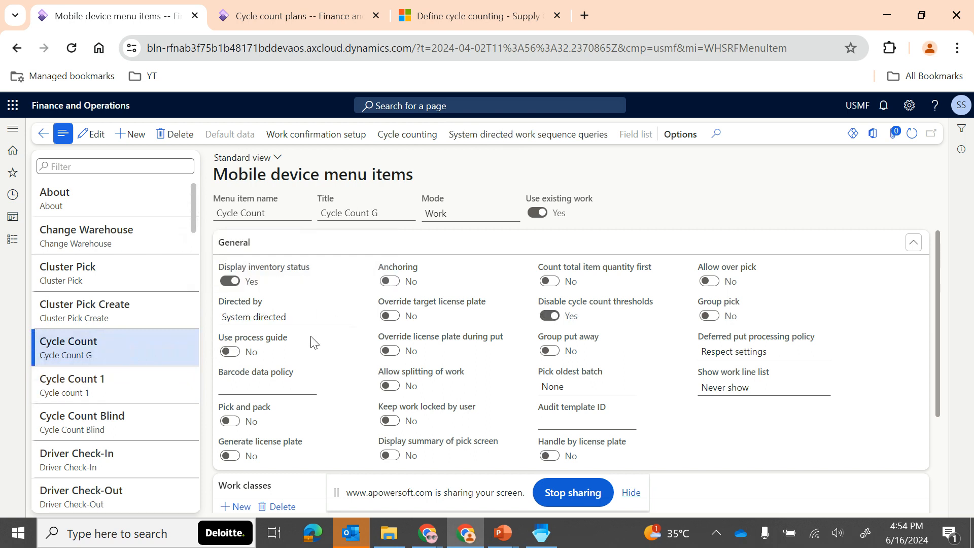
- Review the Cycle Count menu item's general options and its mobile device cycle counting settings, leaving them without changes
mouse_move(313, 342)
mouse_move(596, 309)
left_click(400, 137)
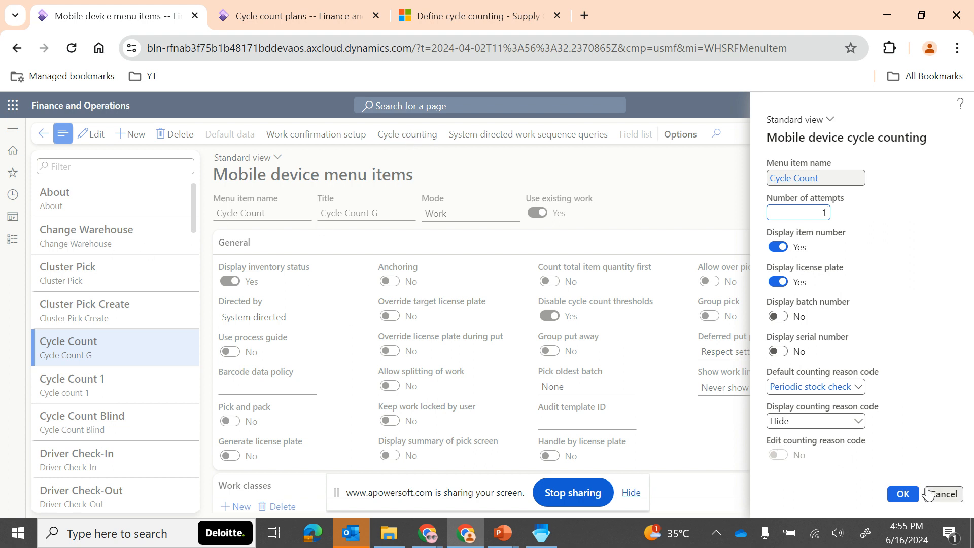
key("Escape")
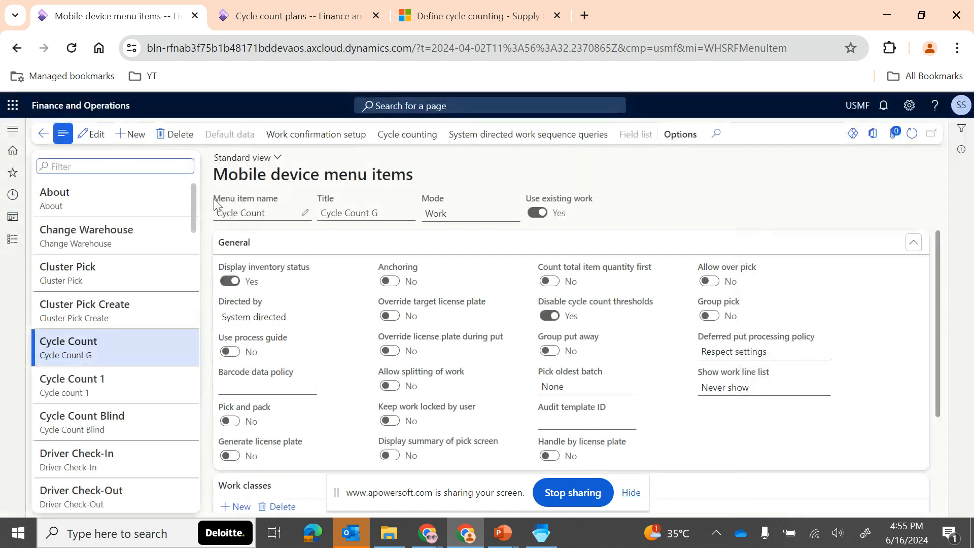
left_click_drag(214, 179, 414, 183)
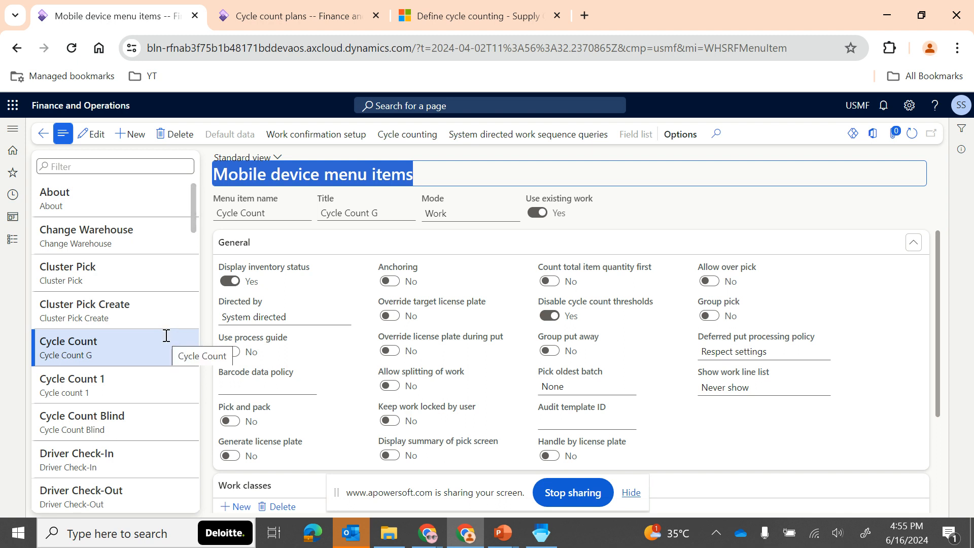
left_click_drag(112, 344, 32, 342)
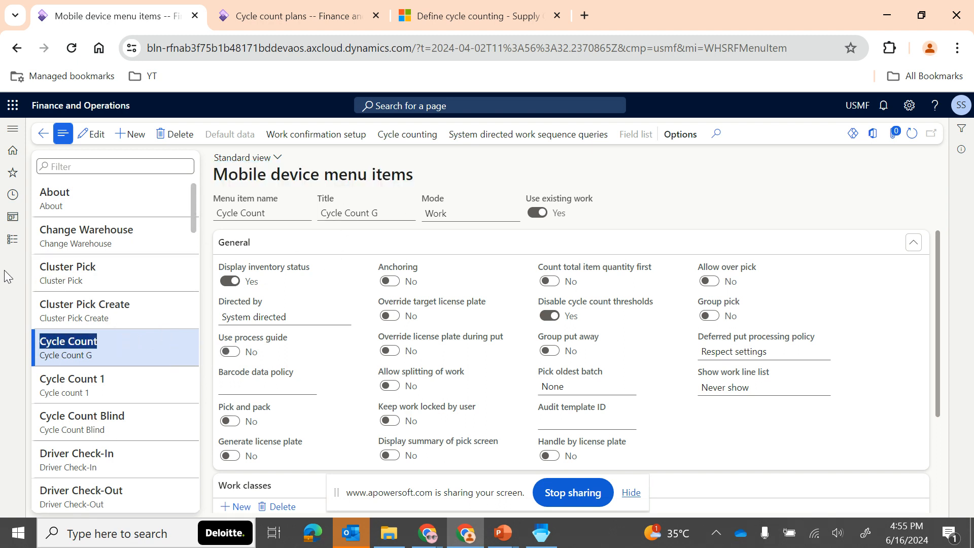
mouse_move(497, 537)
mouse_move(582, 473)
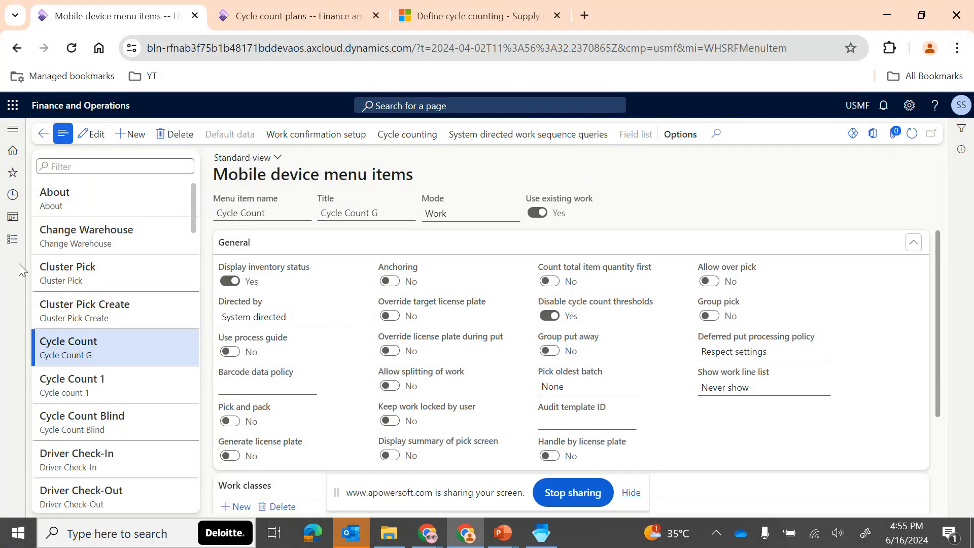
- Open the Cycle count plans page from the Warehouse management setup
left_click(13, 239)
scroll(68, 472, "down", 10)
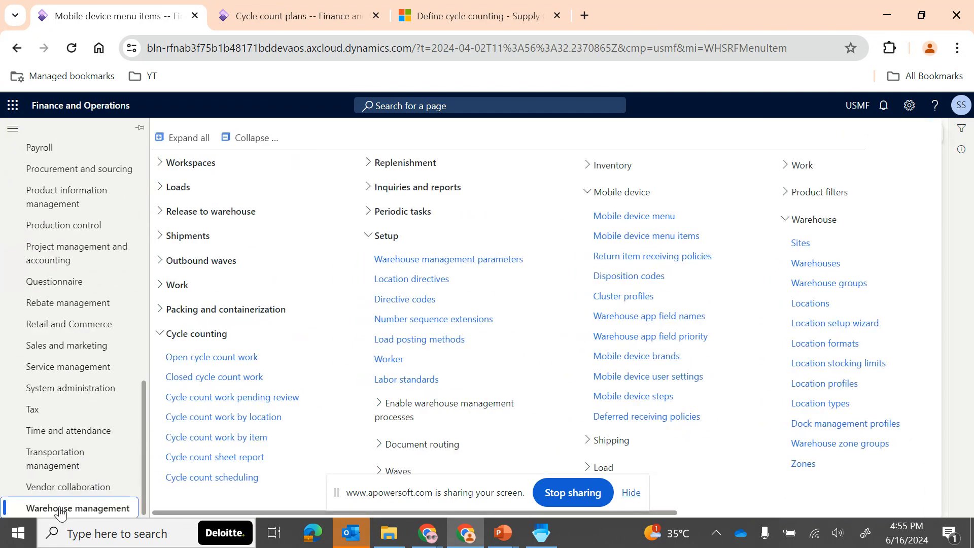
left_click(388, 239)
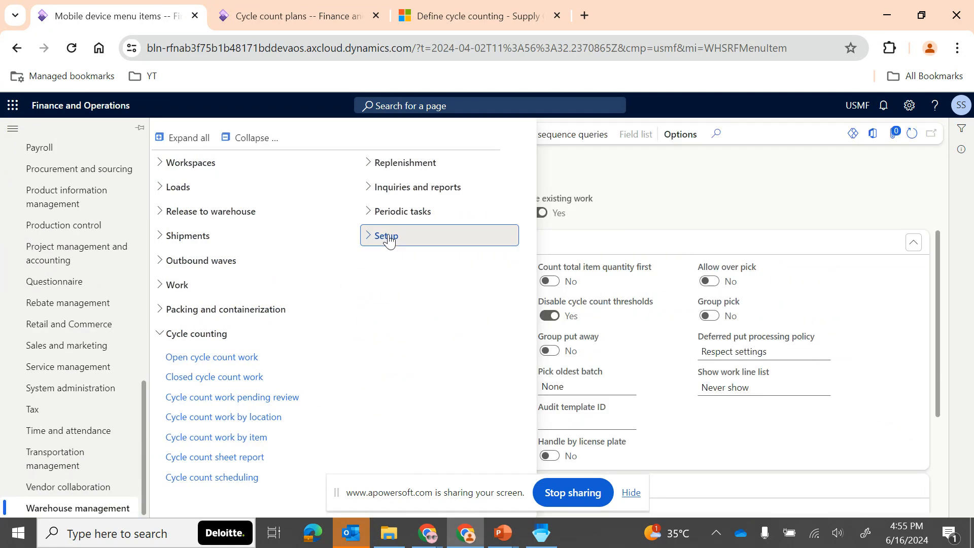
left_click(389, 241)
scroll(552, 319, "right", 6)
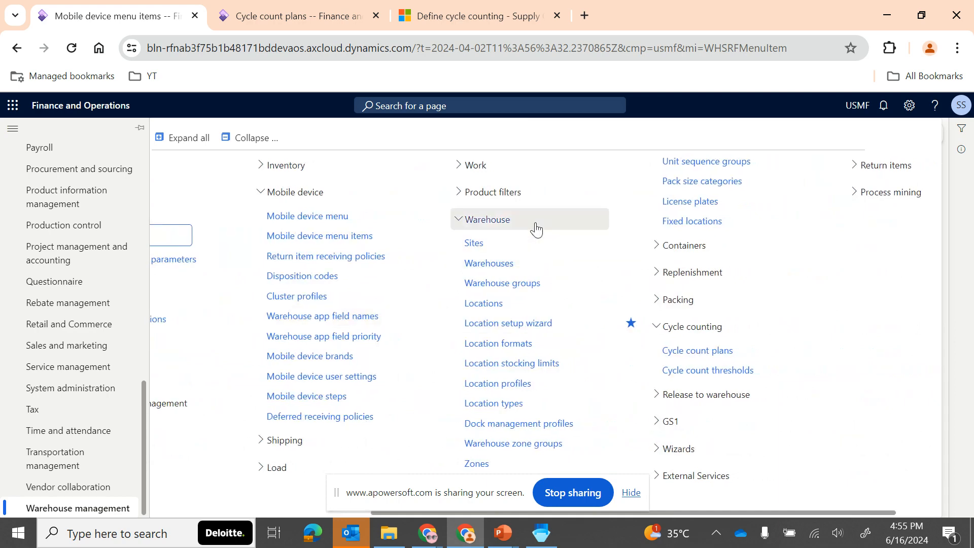
left_click(705, 357)
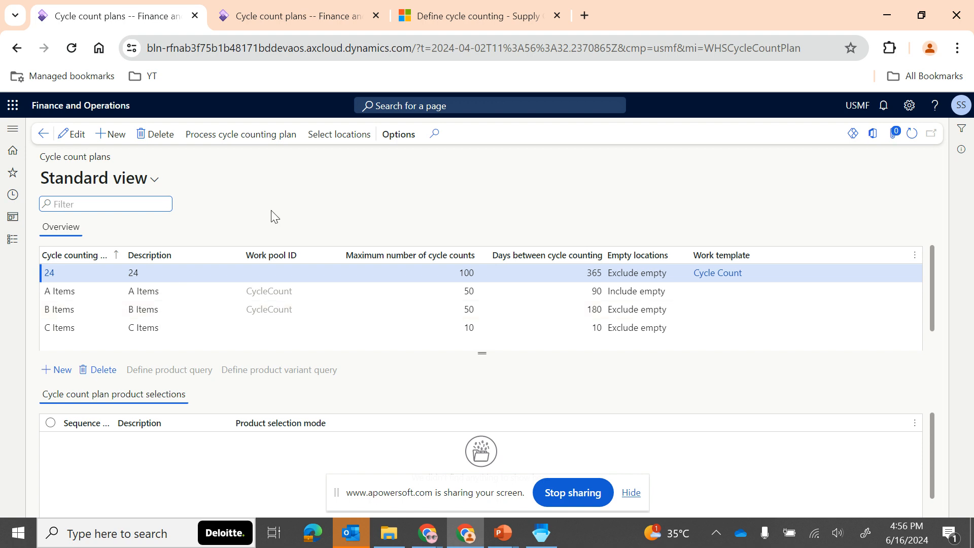
- Create a new cycle count plan with wms-16a-WMS as both its ID and its description
left_click(107, 135)
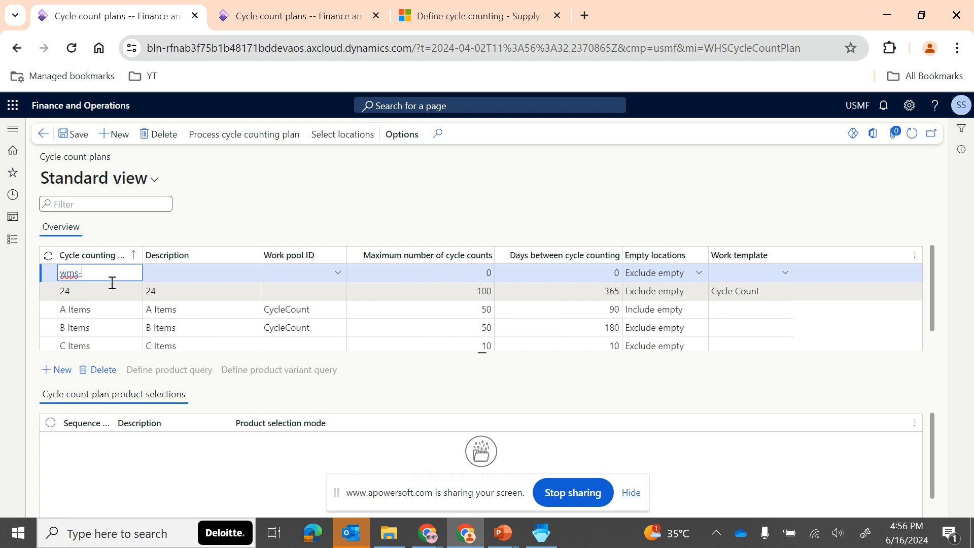
type("wms-16a-WMS")
key("Tab")
key("shift+Tab")
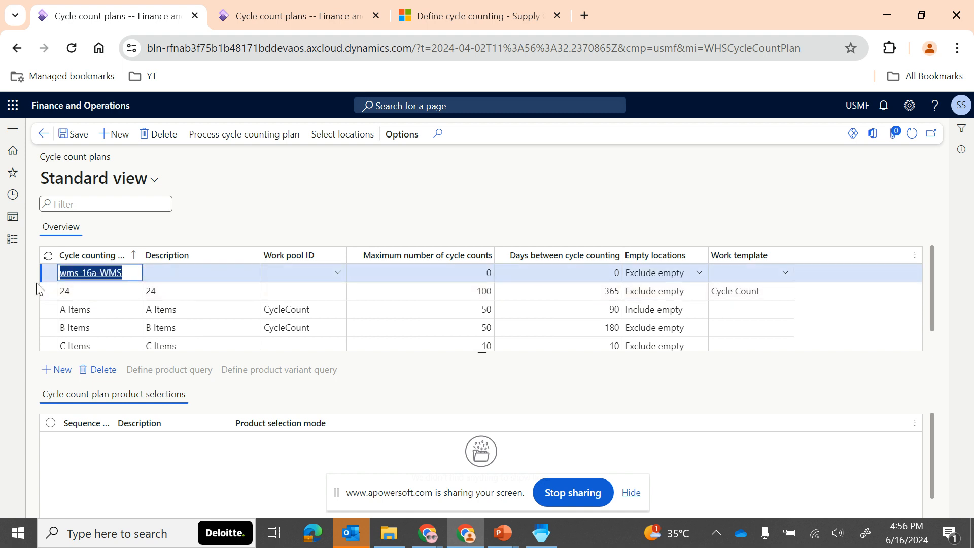
key("ctrl+c")
key("Tab")
key("ctrl+v")
key("Tab")
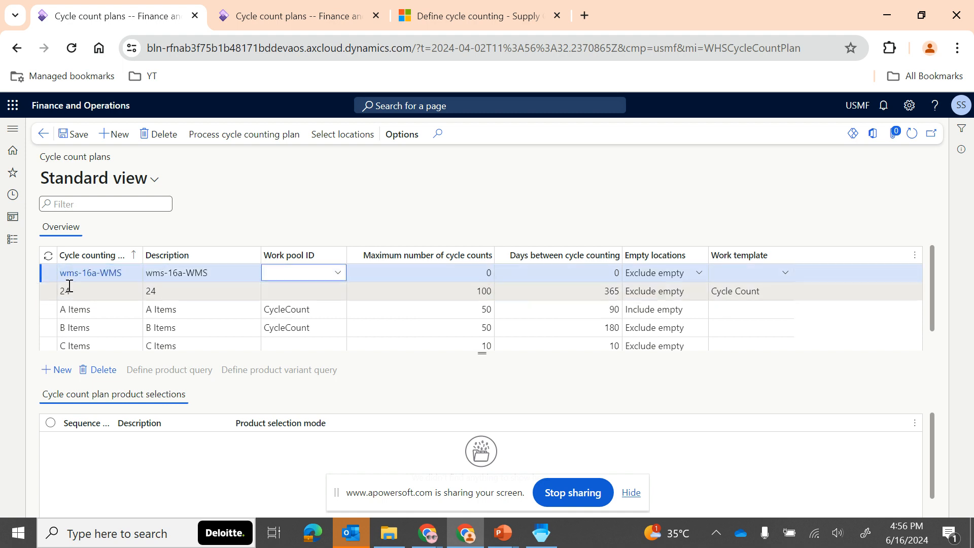
- Assign the CycleCount work pool to the wms-16a-WMS plan and try to save it
left_click(337, 274)
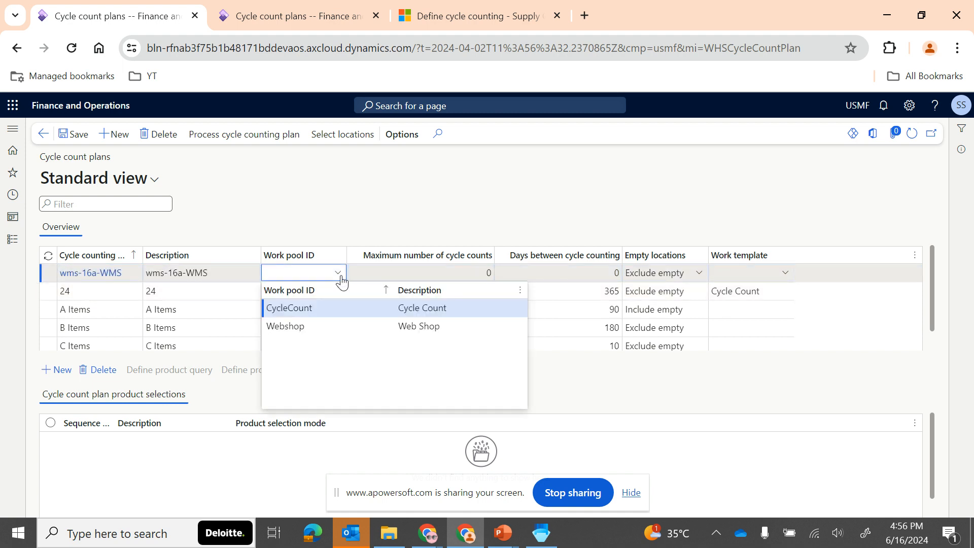
left_click(319, 311)
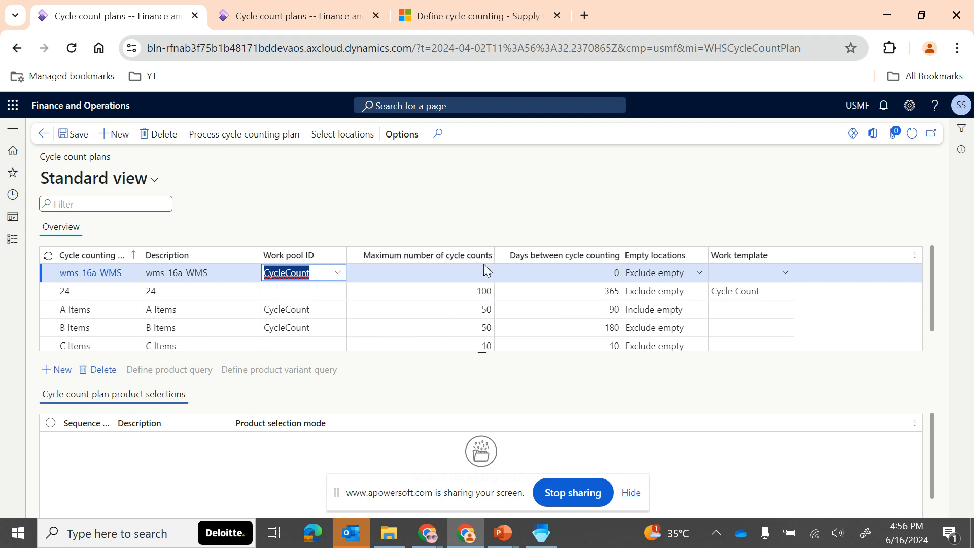
left_click(76, 140)
left_click_drag(242, 127, 45, 126)
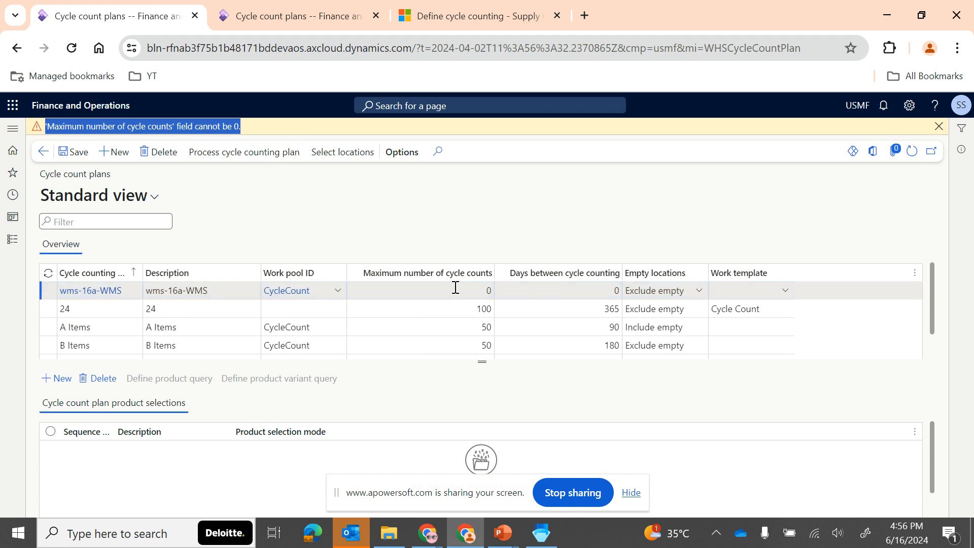
- Set the wms-16a-WMS plan's maximum number of cycle counts to 10 and days between cycle counting to 30
left_click(480, 287)
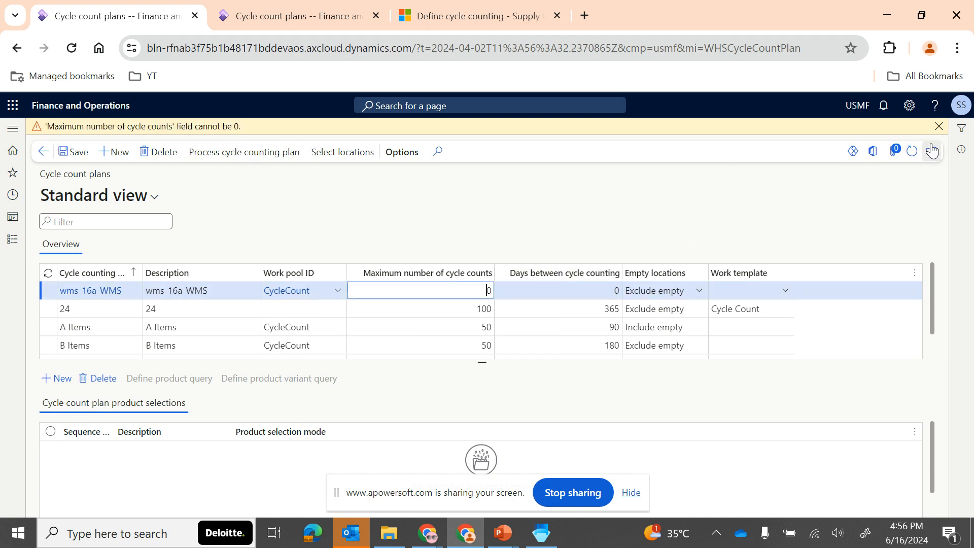
left_click(939, 127)
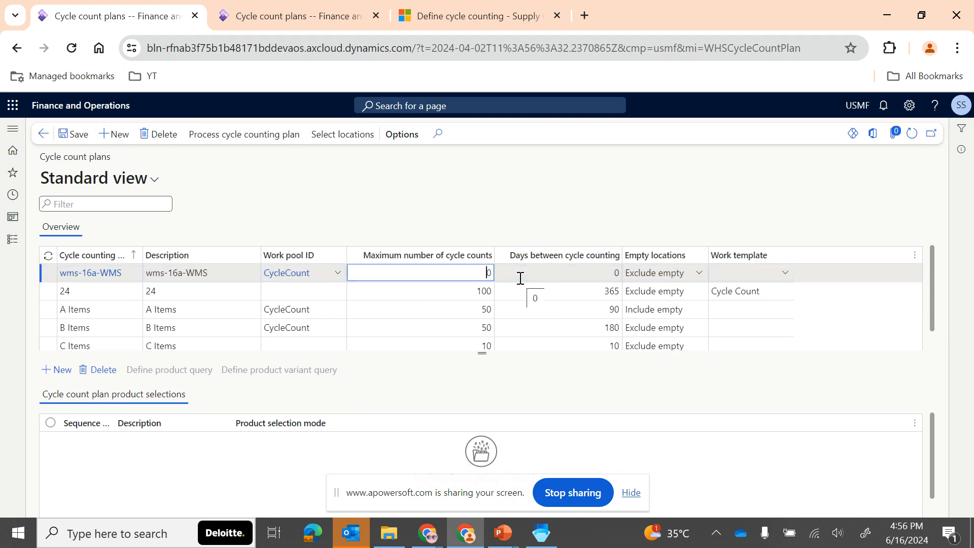
left_click(487, 273)
type("10")
left_click(586, 274)
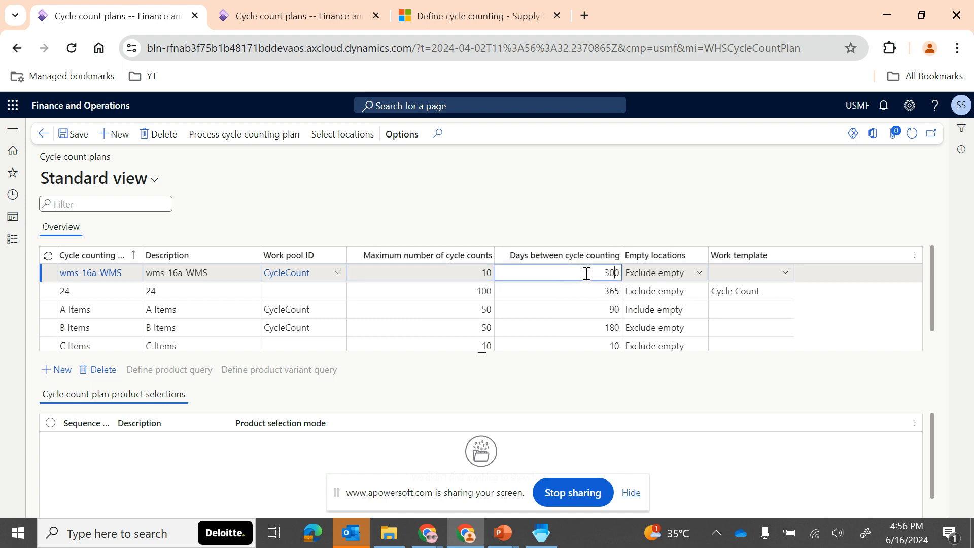
key("Tab")
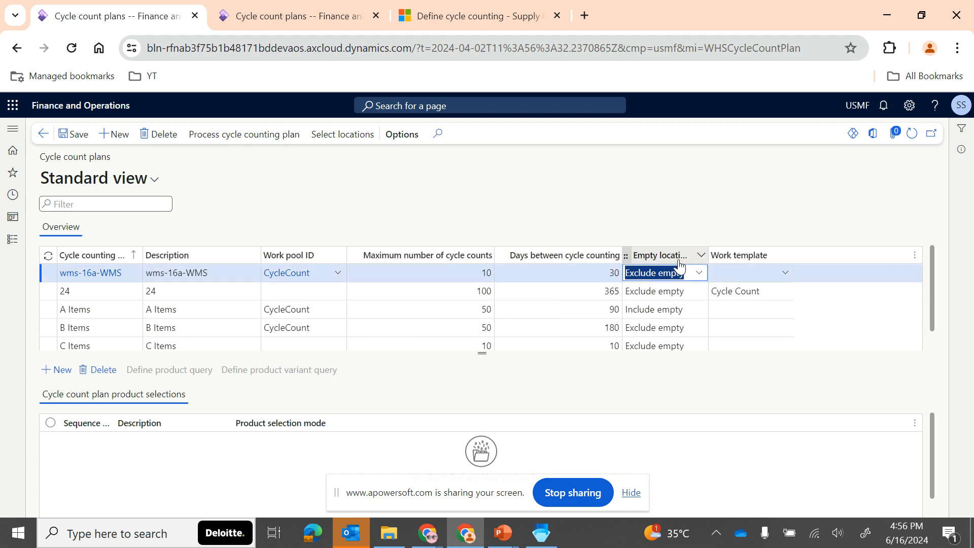
mouse_move(681, 262)
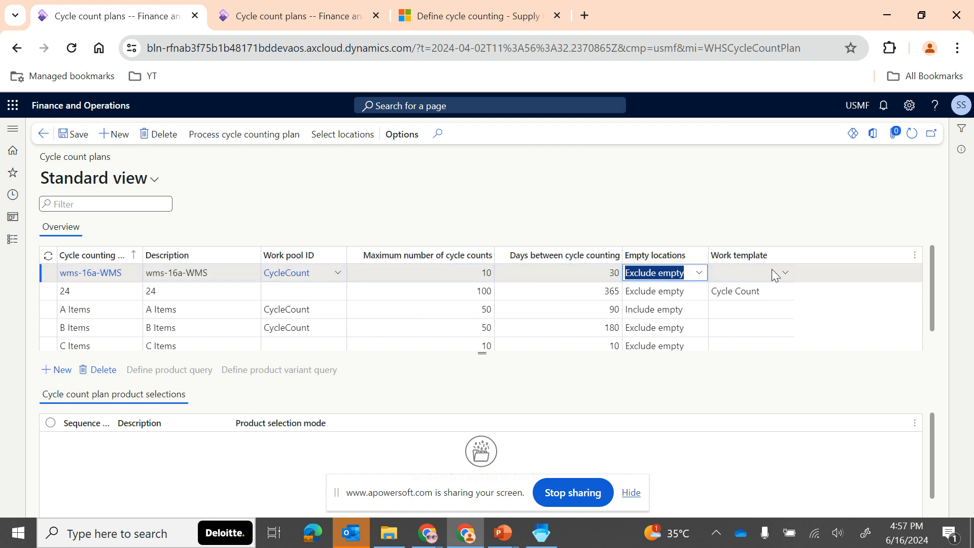
- Try Include empty and Only empty as the wms-16a-WMS plan's empty locations setting, then return it to Exclude empty
left_click(702, 275)
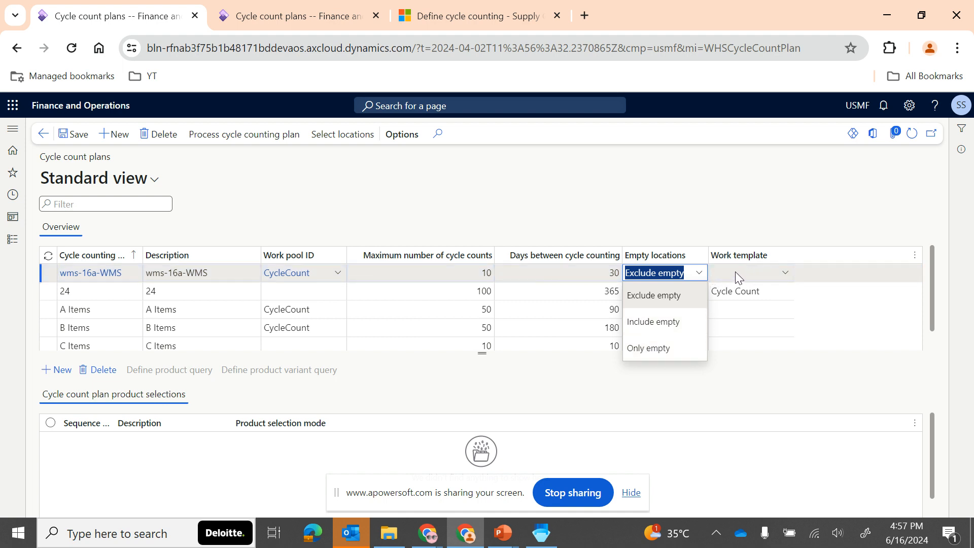
left_click(661, 320)
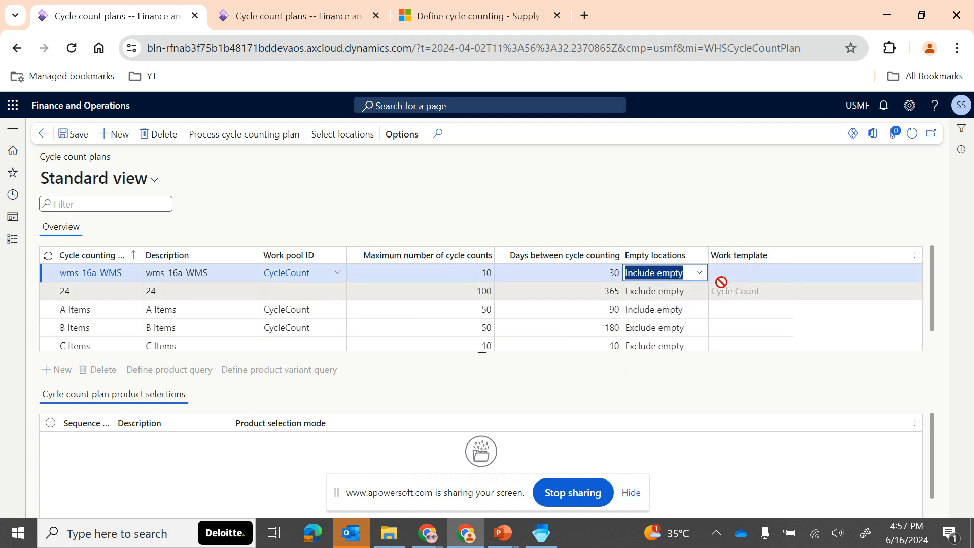
left_click(700, 274)
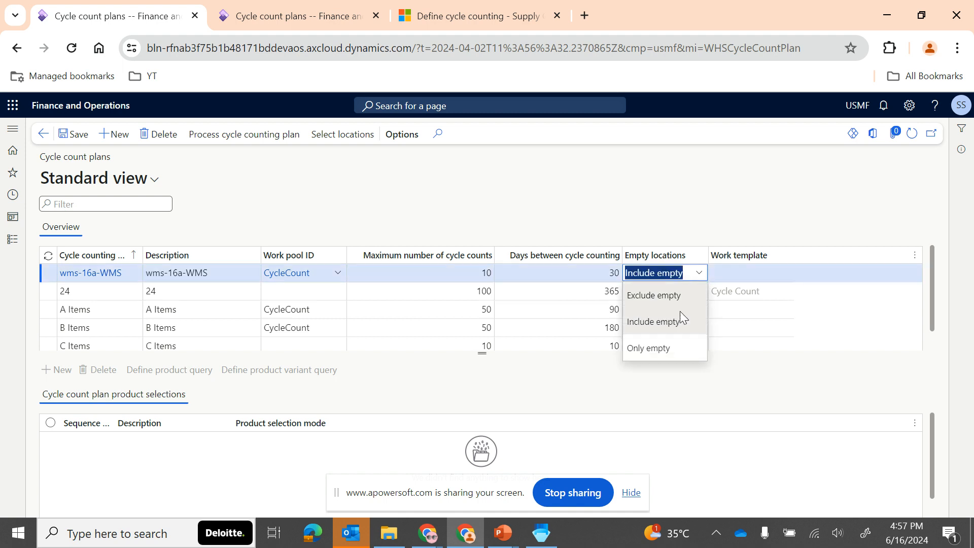
left_click(652, 348)
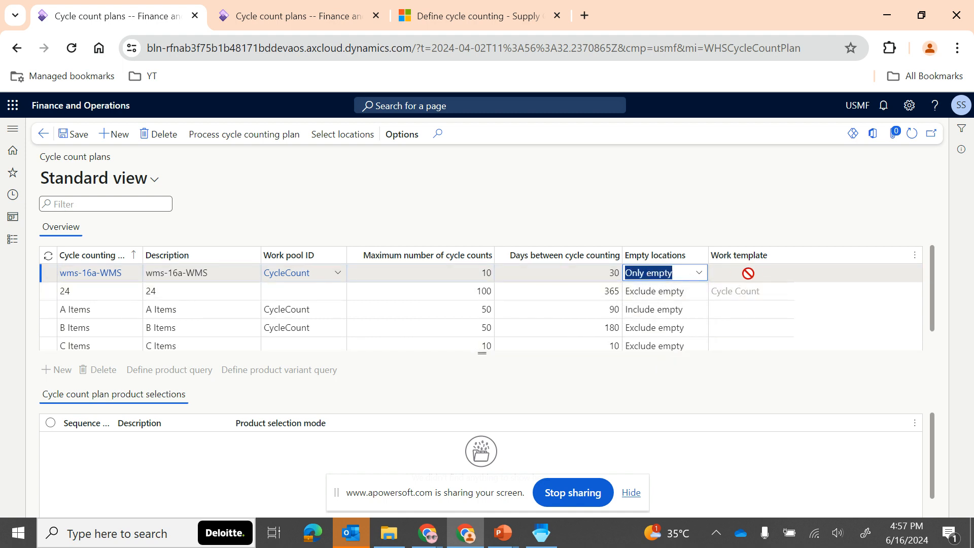
left_click(699, 278)
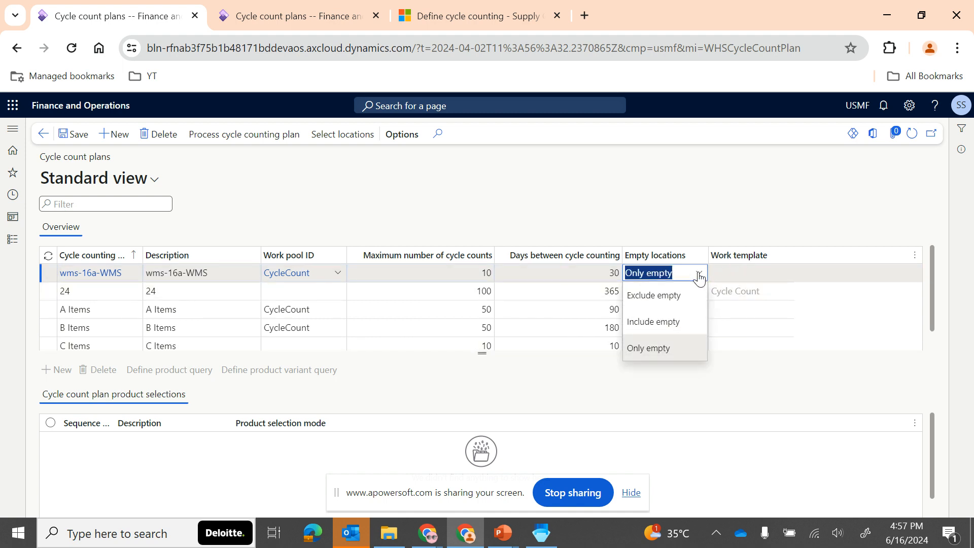
left_click(662, 293)
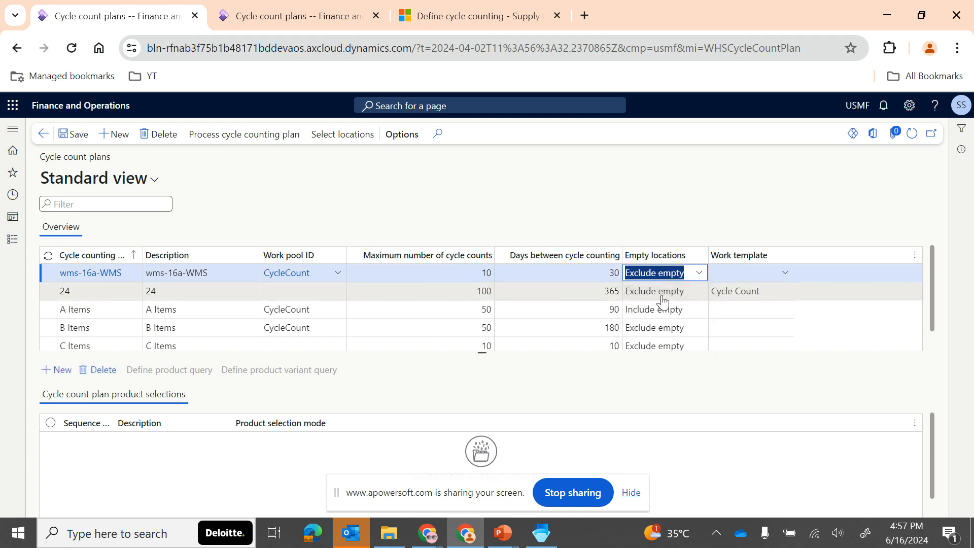
- Look up the work templates available to the wms-16a-WMS plan, examine the Cycle Count template's details and return to the plans
left_click(785, 276)
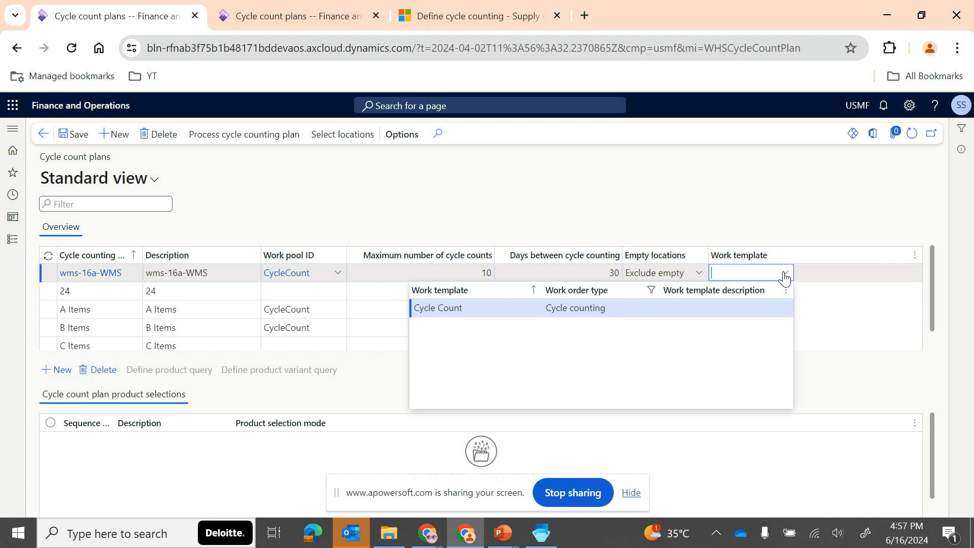
right_click(784, 277)
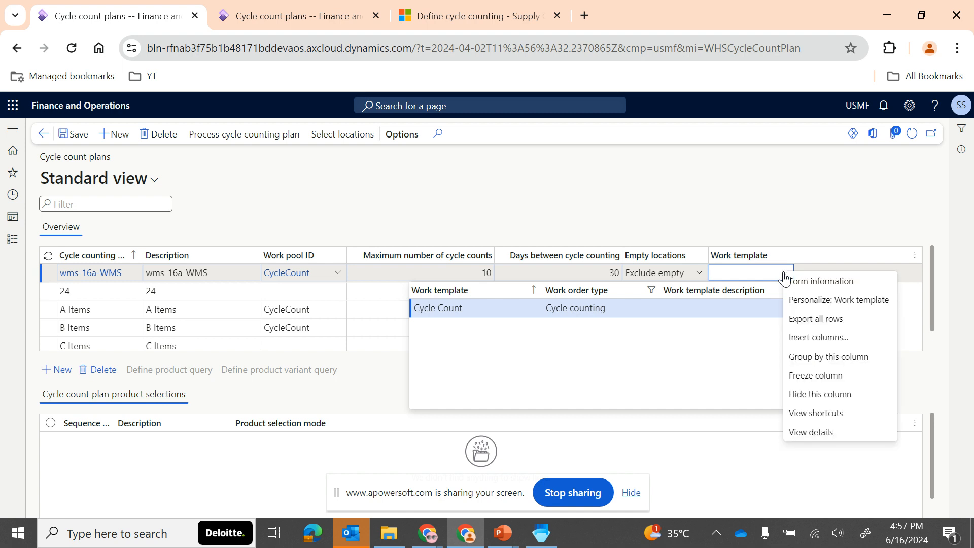
left_click(828, 435)
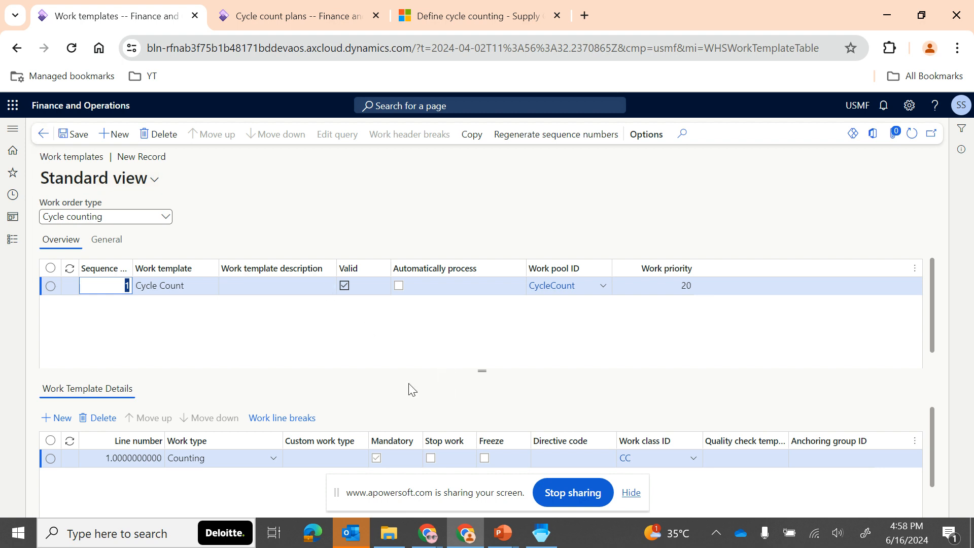
left_click(43, 135)
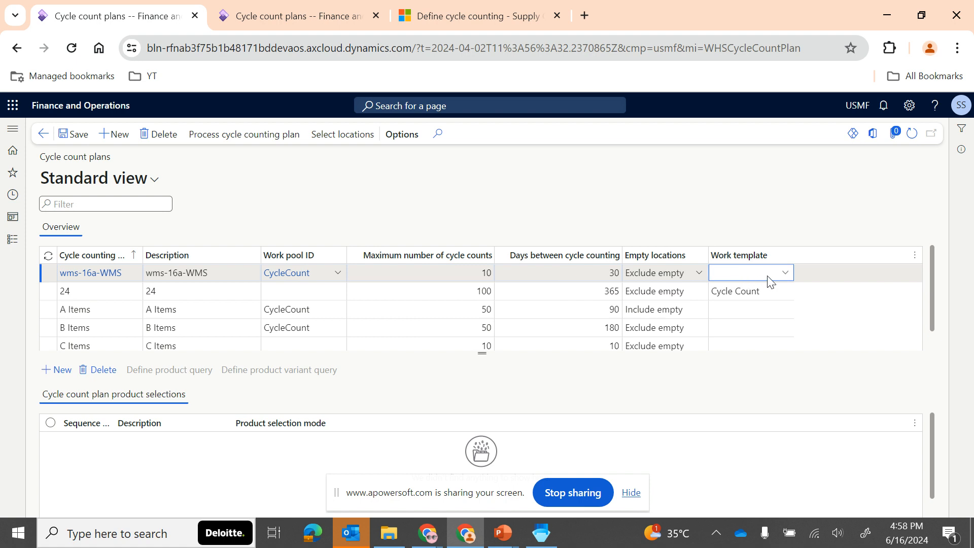
- Save the plan and add a product selection line with sequence number 1 and description a-wms-0101, using Product query mode
left_click(70, 135)
left_click(58, 374)
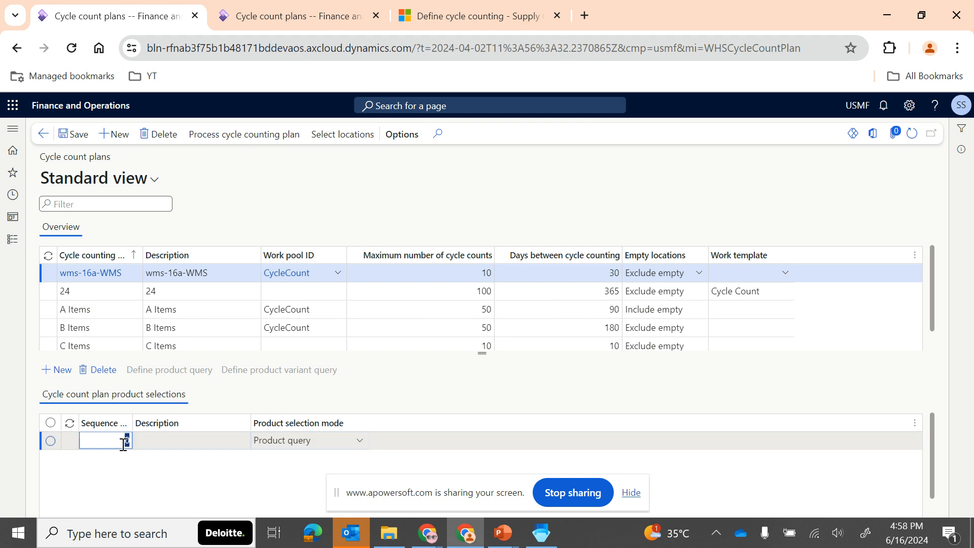
type("1")
key("Tab")
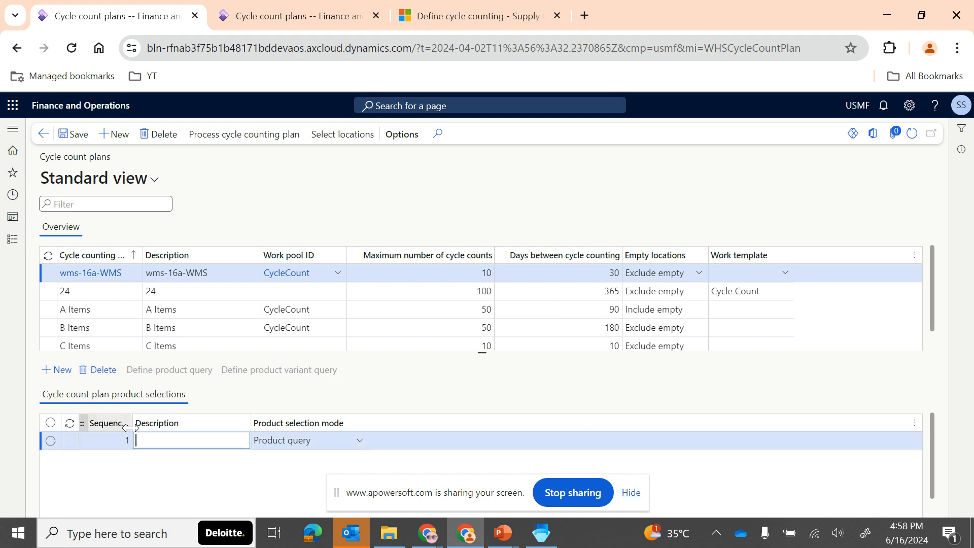
left_click_drag(133, 423, 202, 421)
left_click(256, 441)
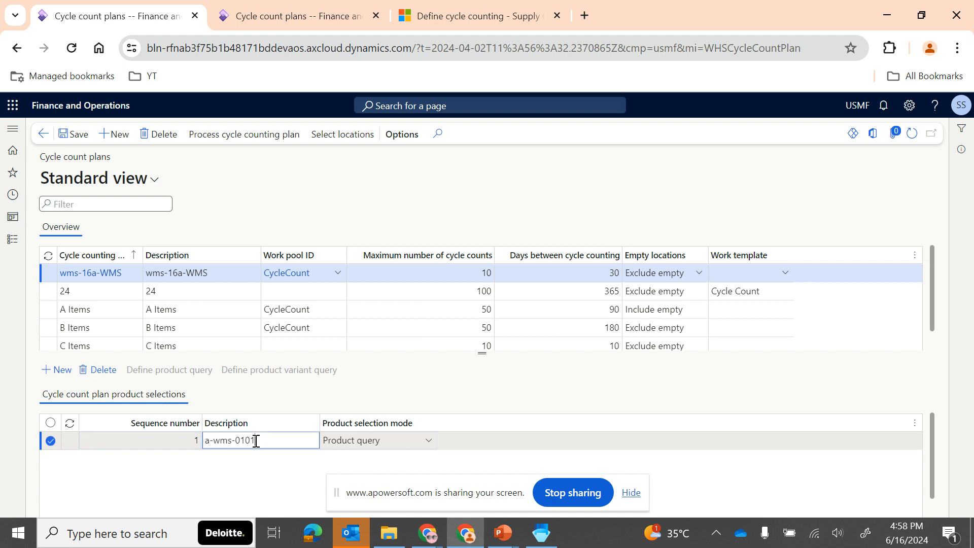
key("Tab")
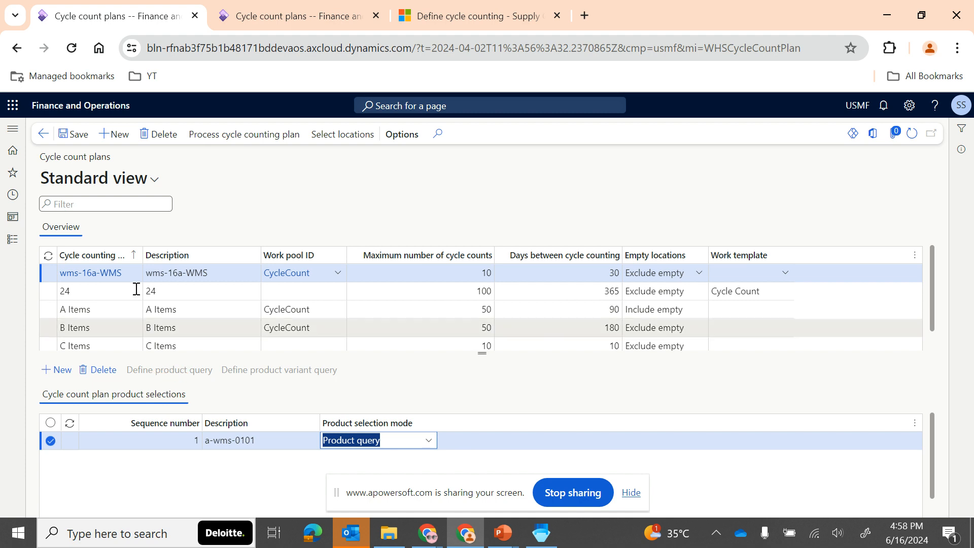
left_click(72, 137)
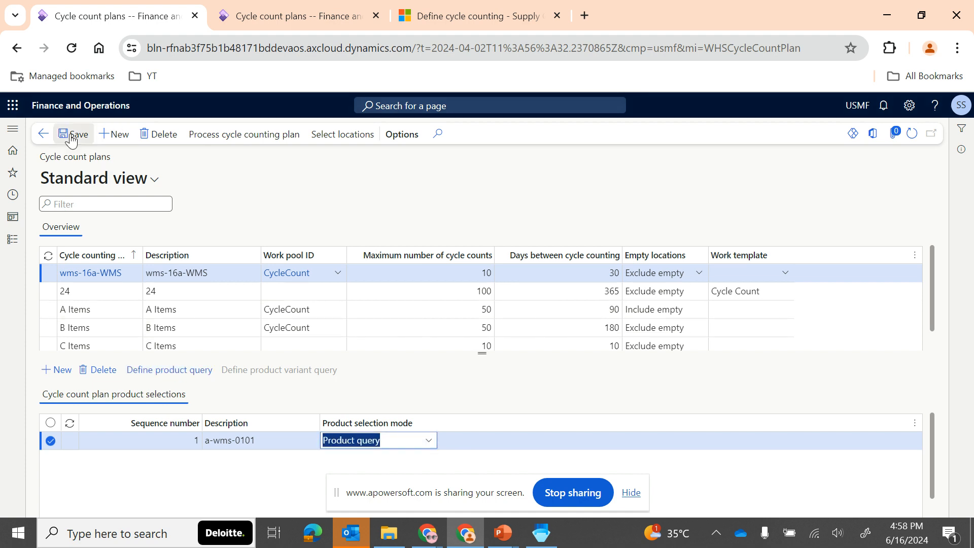
- Define the line's product query with item number A-WMS-0101 as the criterion
left_click(187, 372)
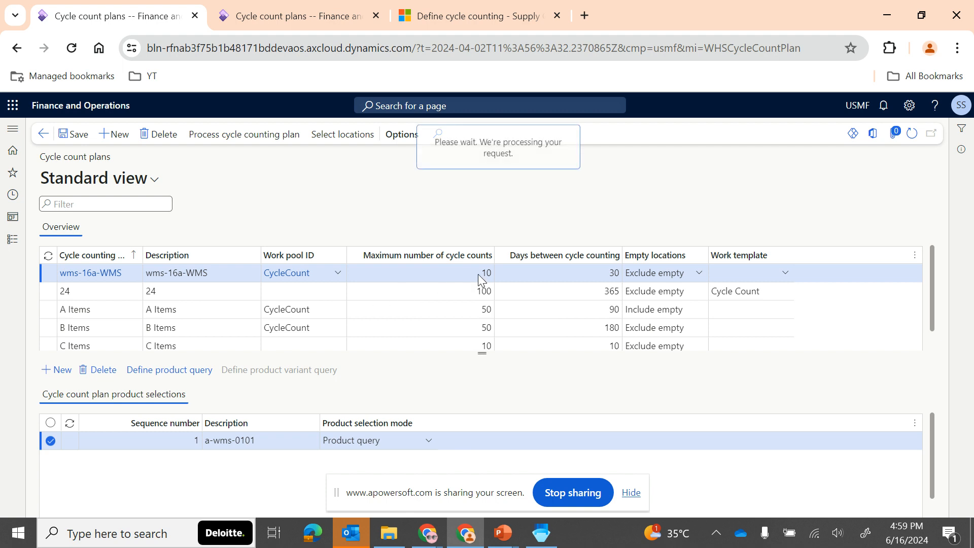
left_click(469, 257)
left_click(470, 254)
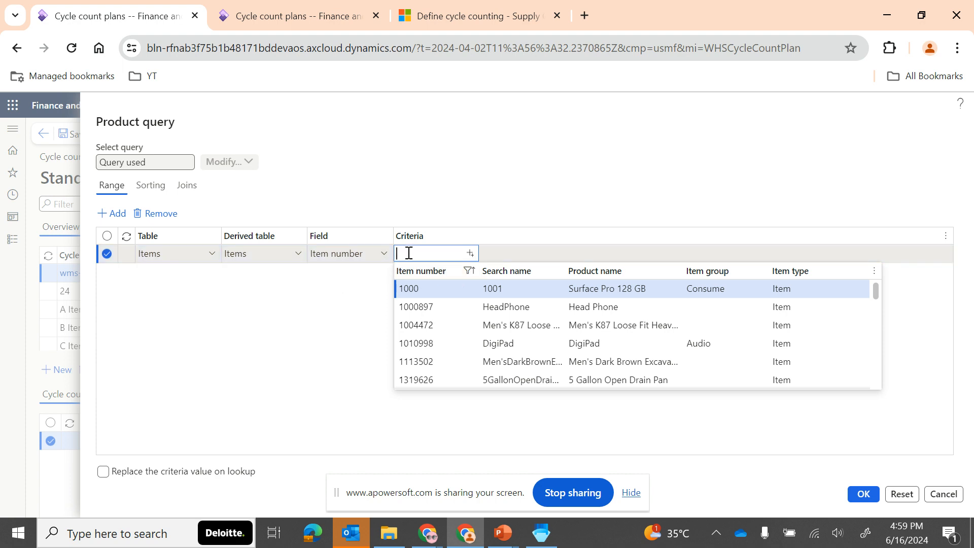
left_click(458, 275)
type("A")
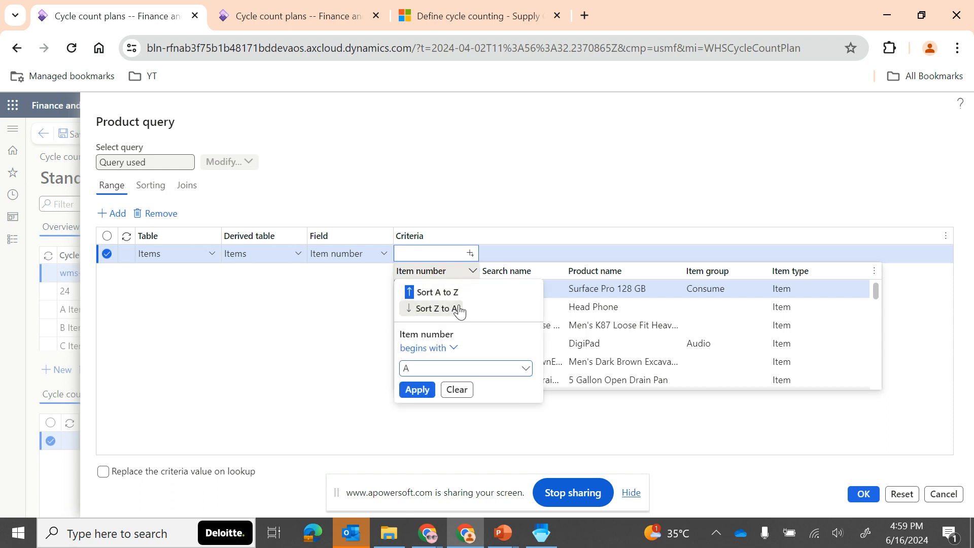
key("Return")
left_click(436, 321)
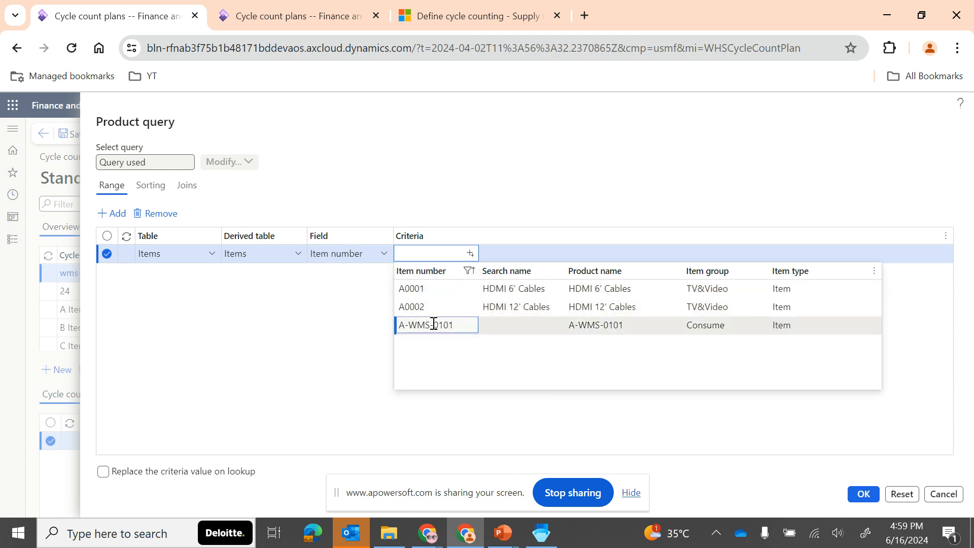
left_click(864, 497)
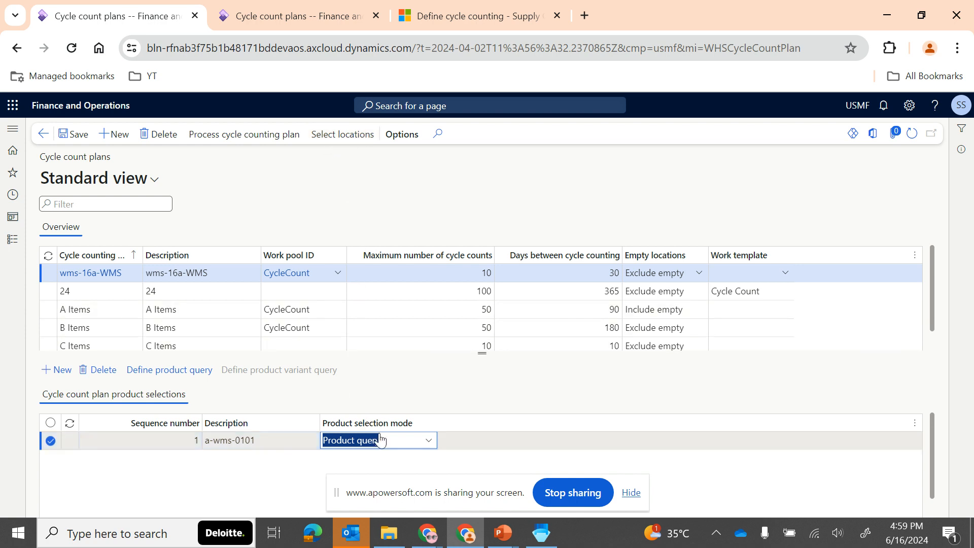
- Check which product selection modes are available for the a-wms-0101 line
left_click(429, 441)
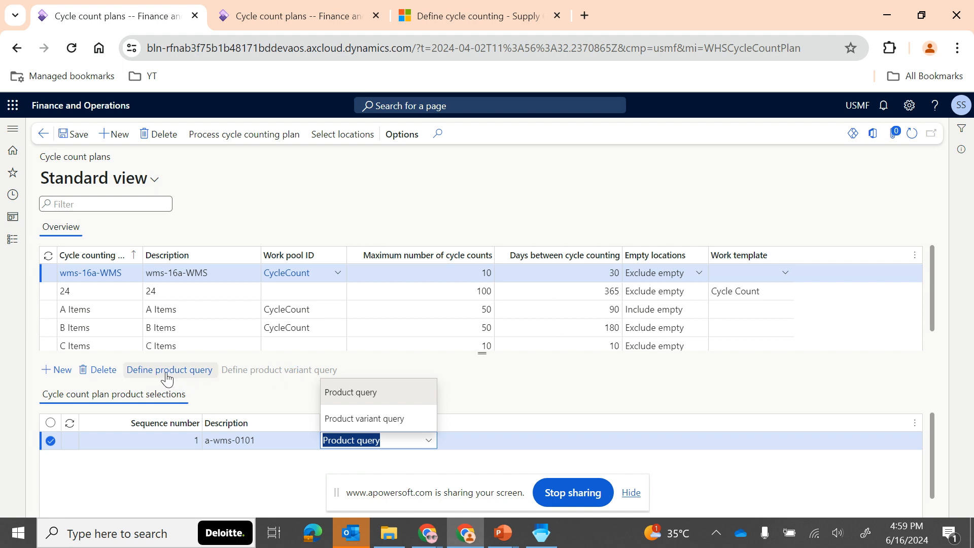
left_click(267, 391)
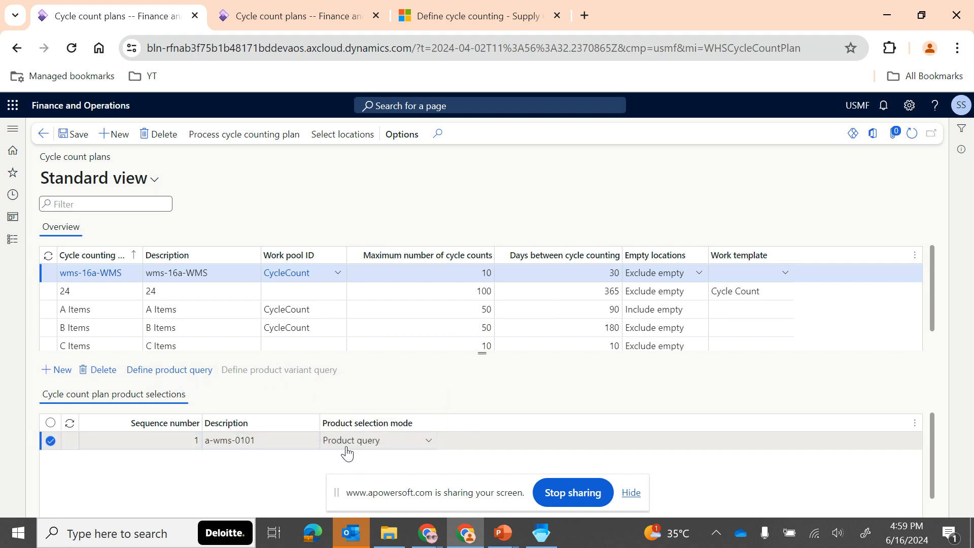
left_click(228, 442)
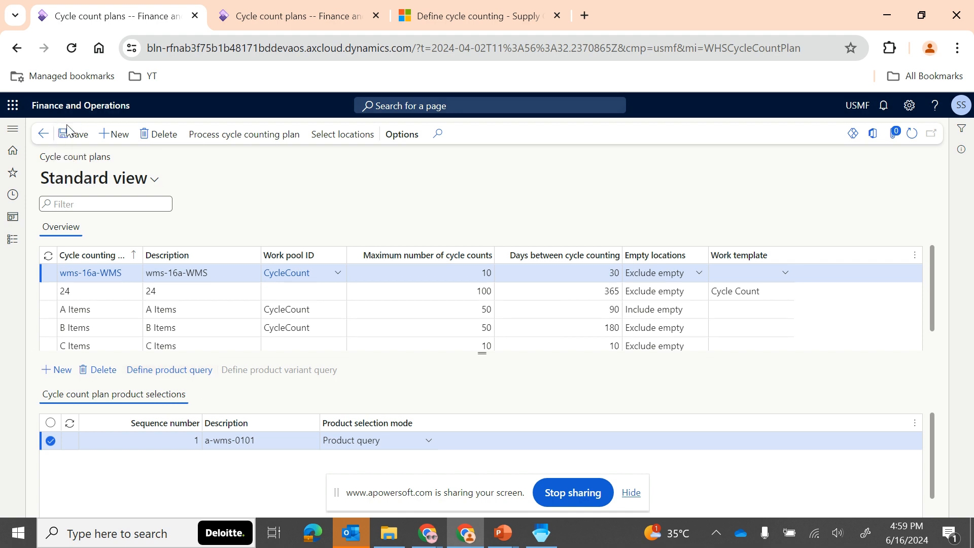
- Restrict the plan's location query to warehouse 16A - WMS and location RECV1
left_click(330, 136)
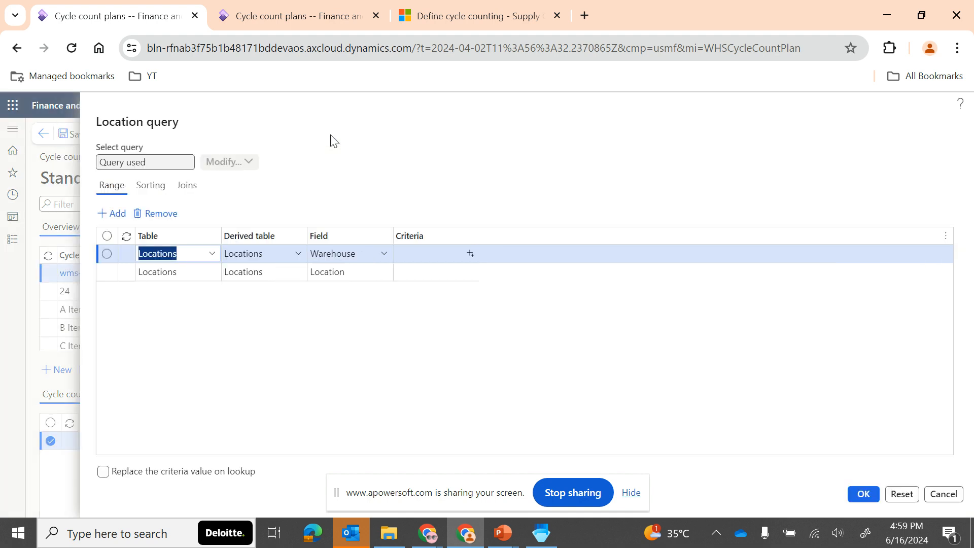
left_click(469, 260)
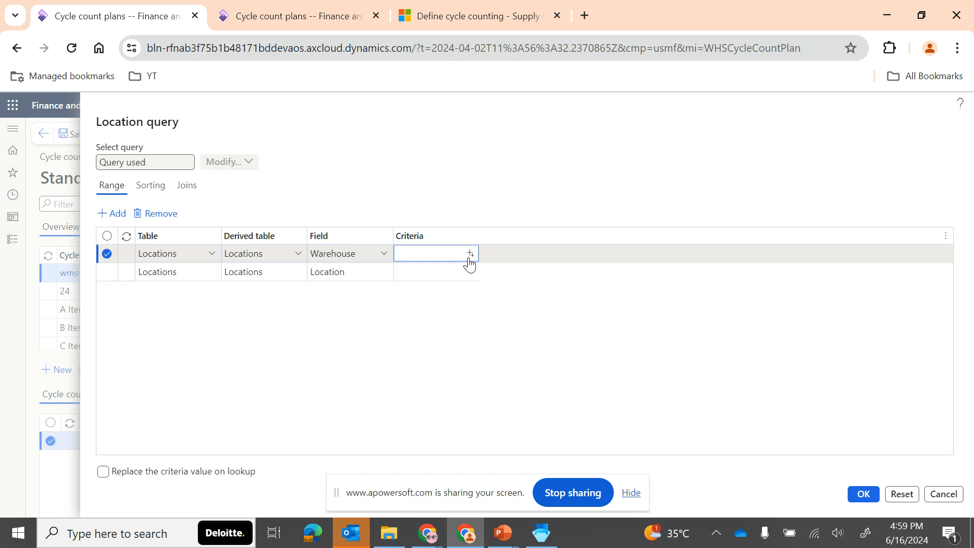
type("16")
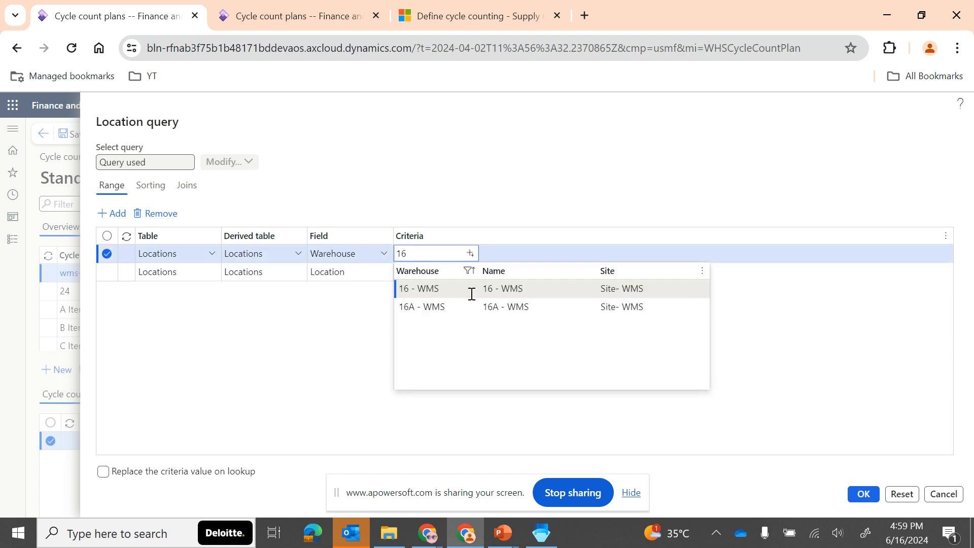
left_click(443, 307)
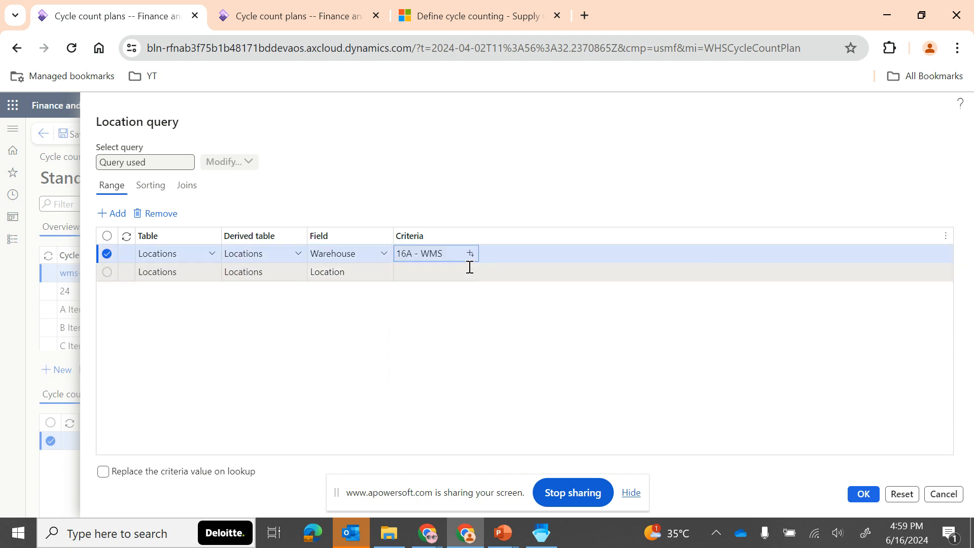
left_click(471, 274)
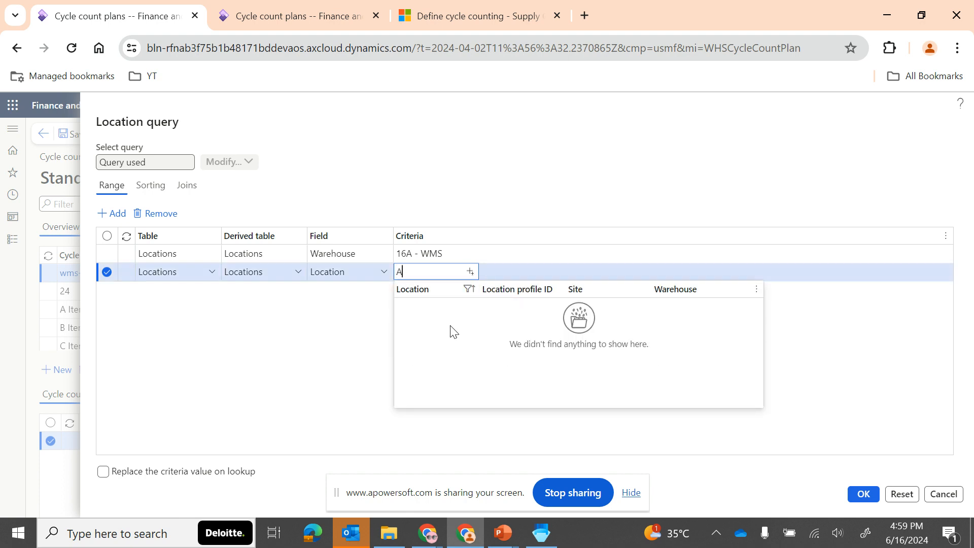
type("RECV")
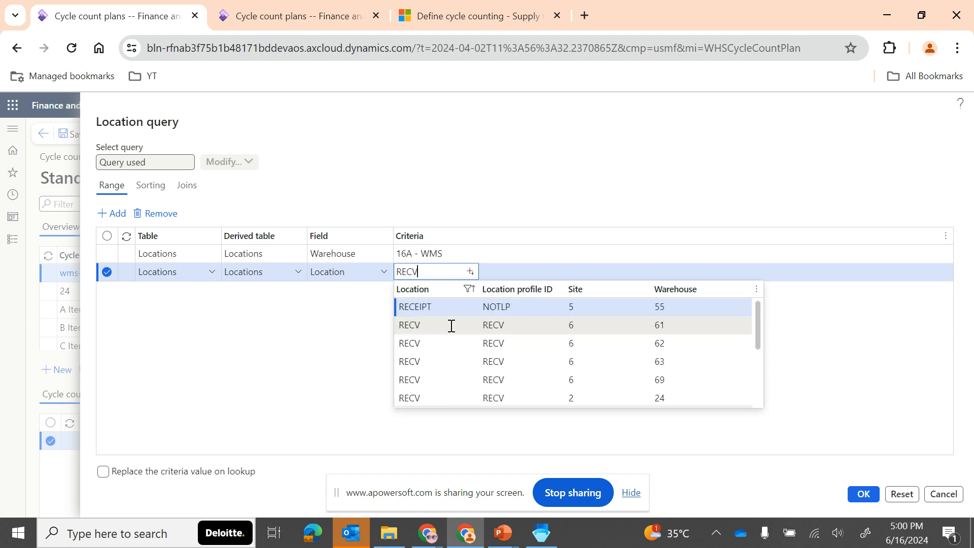
scroll(452, 345, "down", 5)
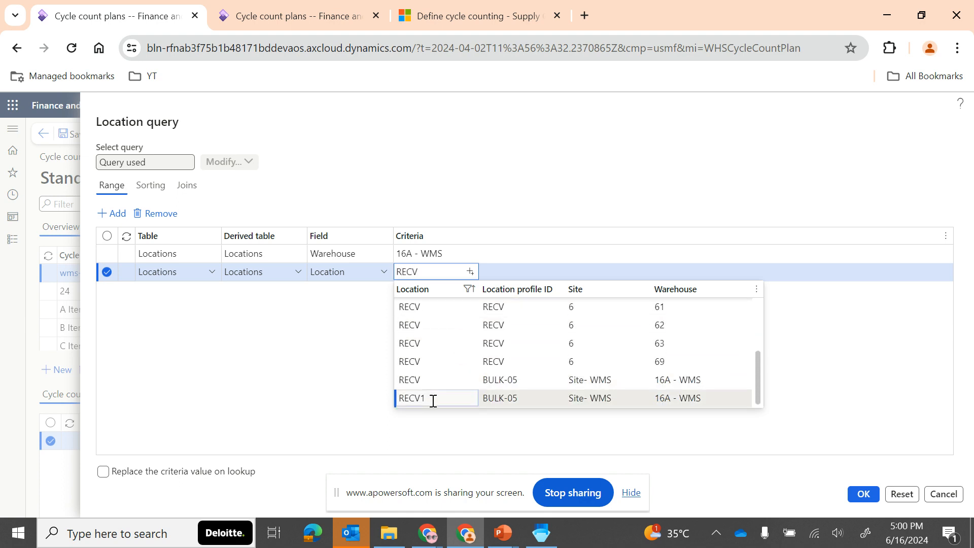
left_click(433, 399)
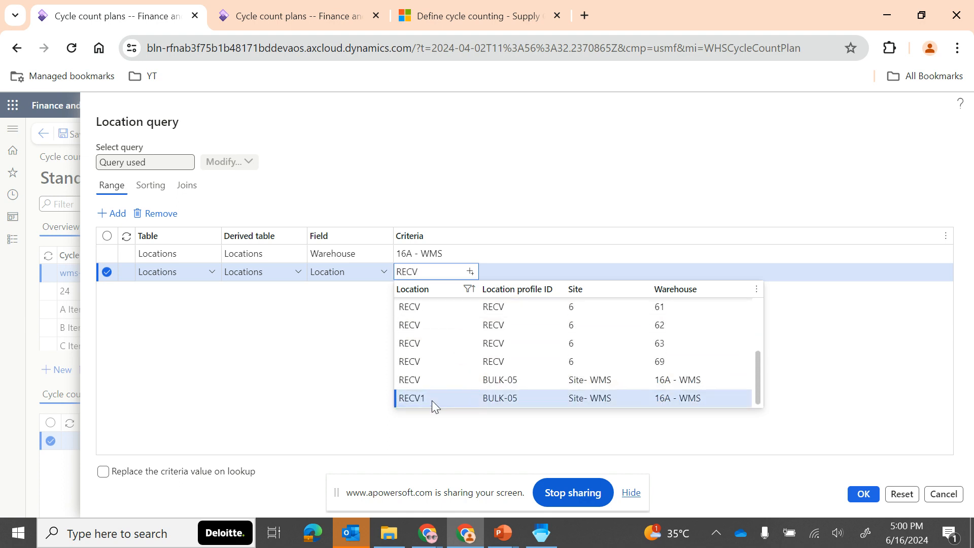
left_click(864, 494)
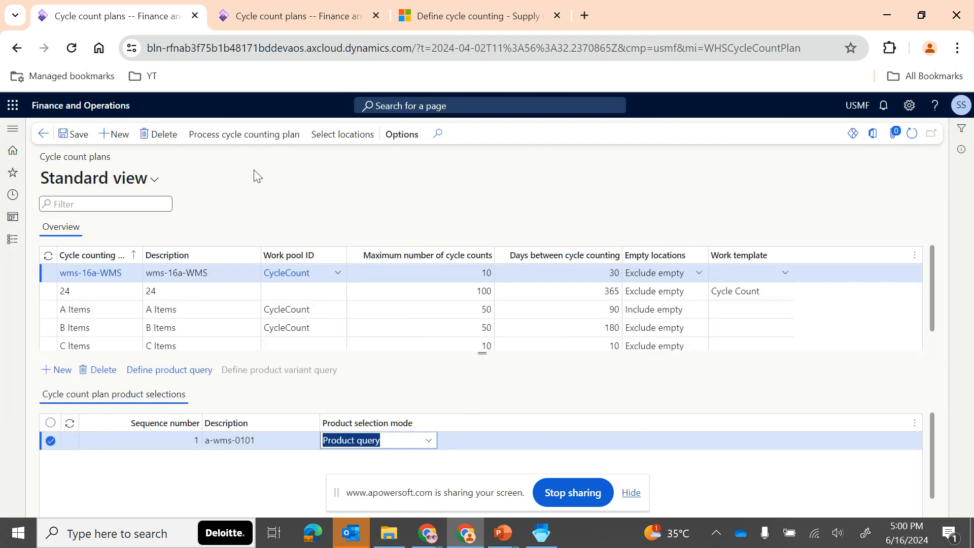
- Review the batch processing and recurrence options for processing the wms-16a-WMS plan, and leave without running it
left_click(218, 137)
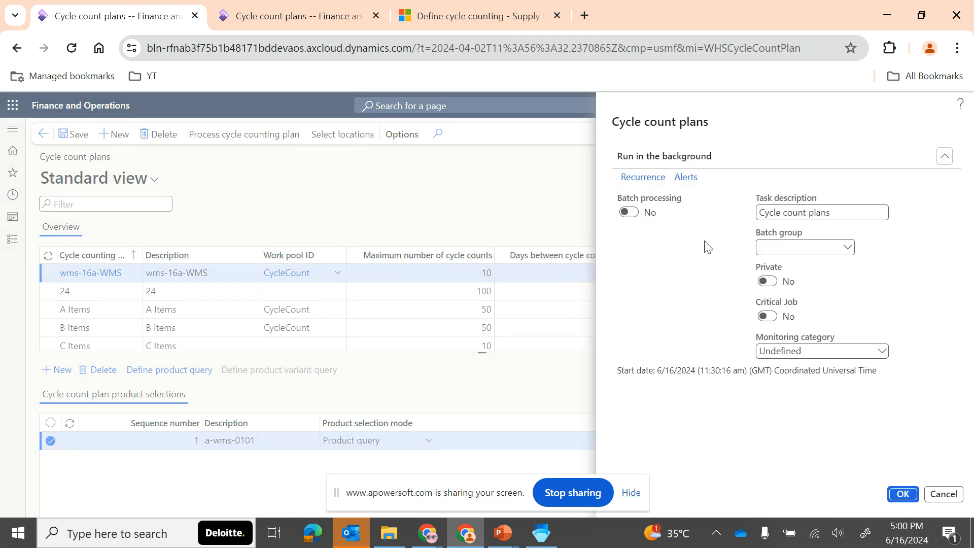
left_click(630, 213)
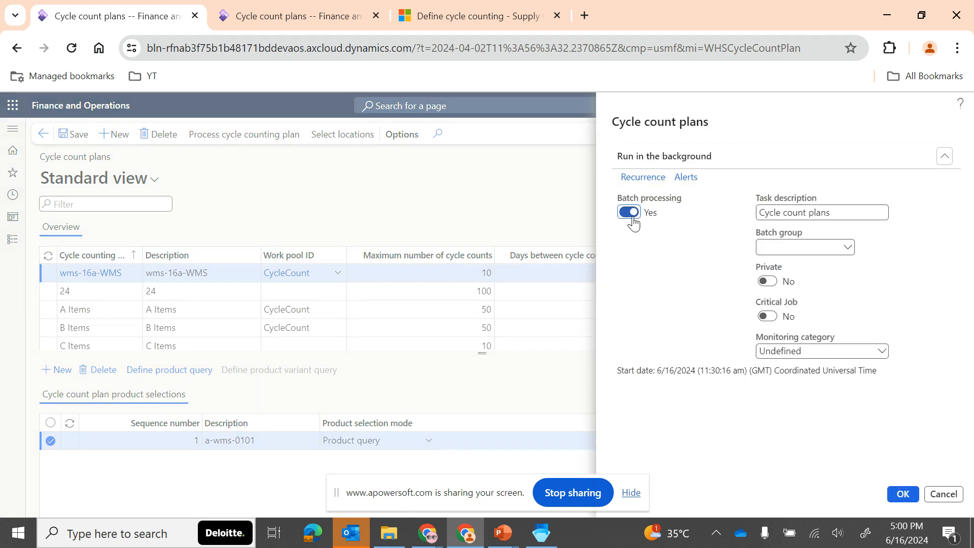
left_click(652, 186)
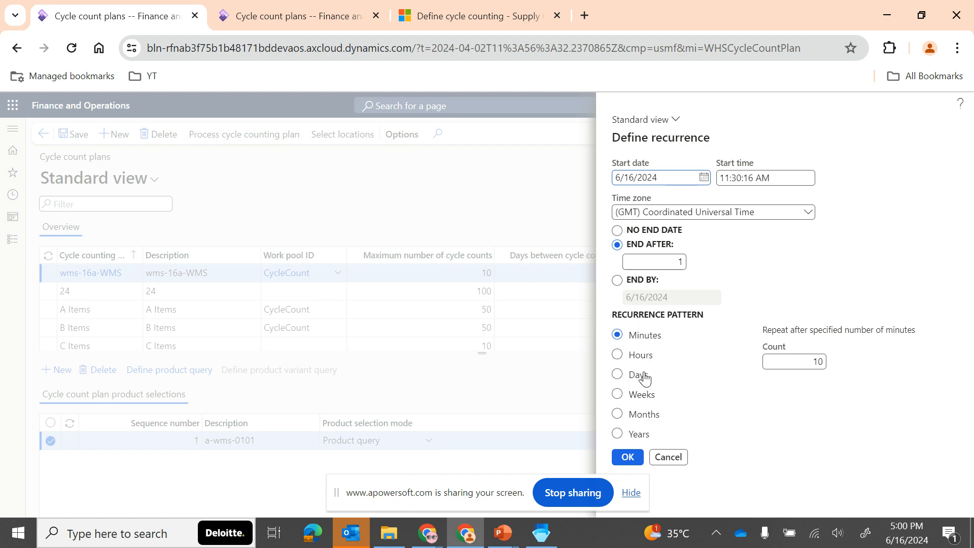
left_click(668, 457)
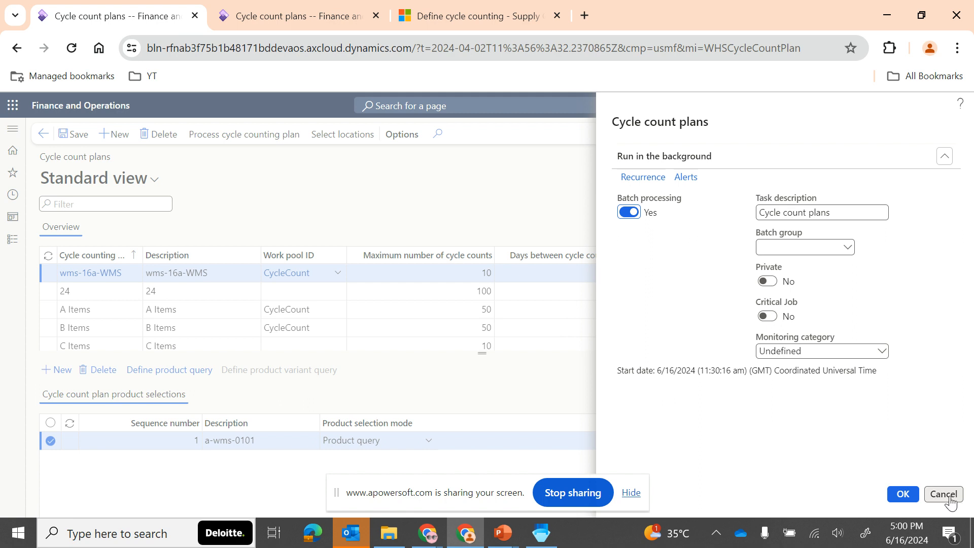
left_click(629, 212)
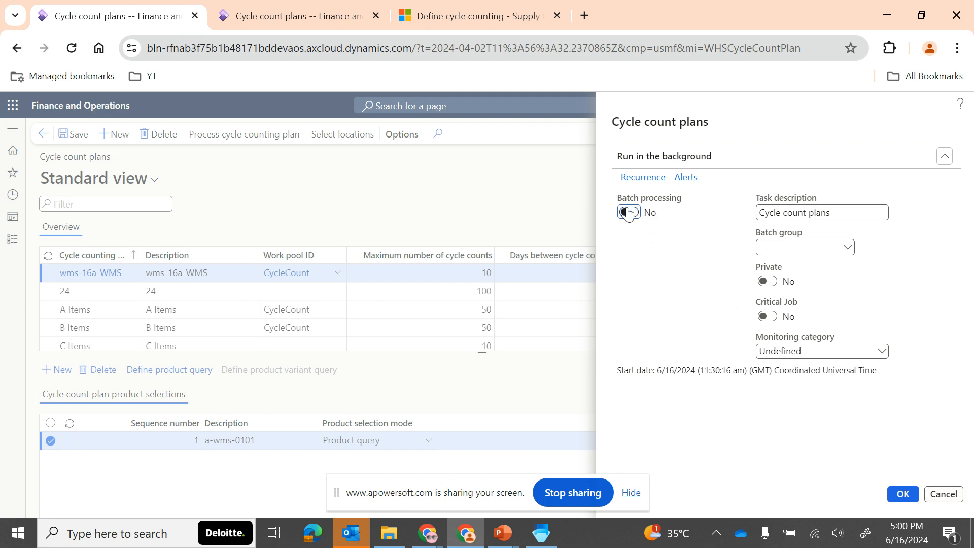
left_click(944, 494)
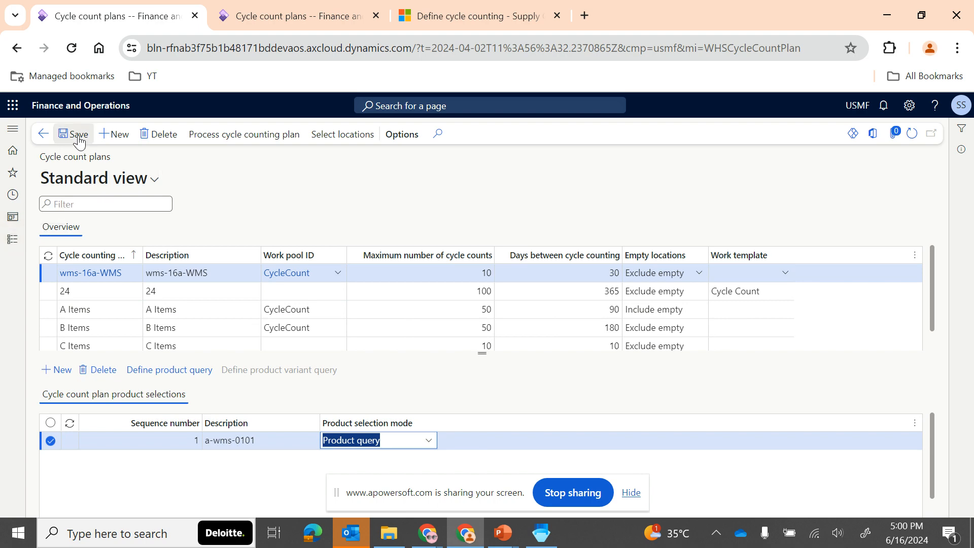
- Create cycle count work by item for A-WMS-0101 in the CycleCount work pool, with batch processing off
left_click(14, 240)
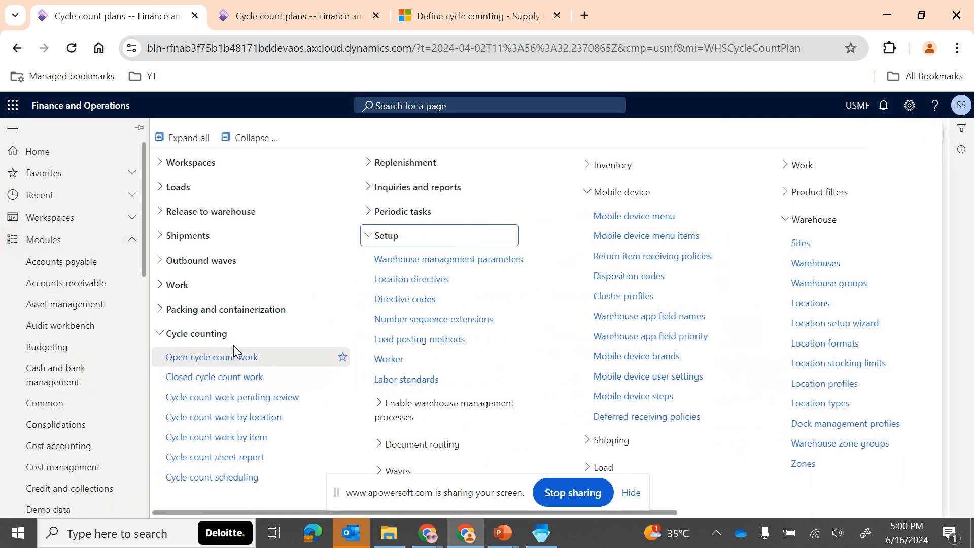
scroll(63, 496, "down", 10)
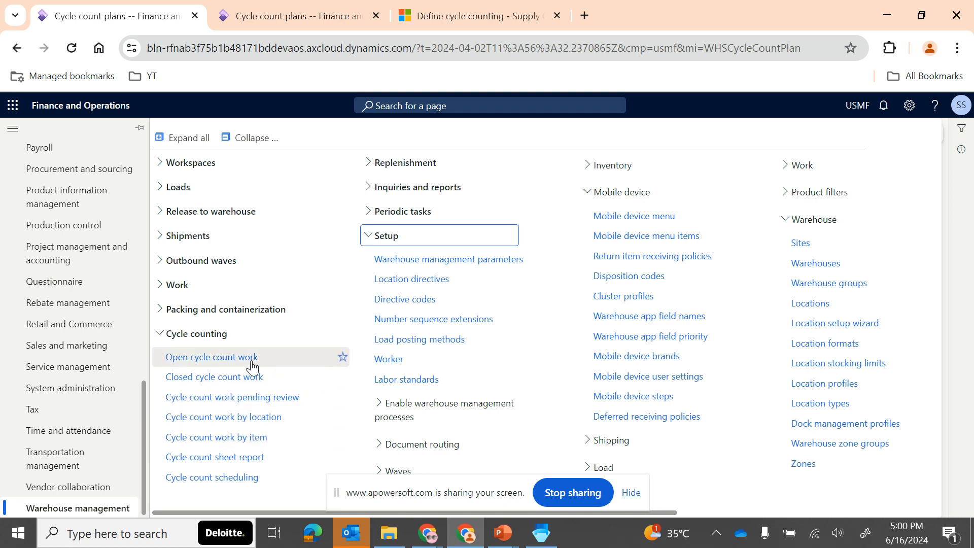
left_click(252, 438)
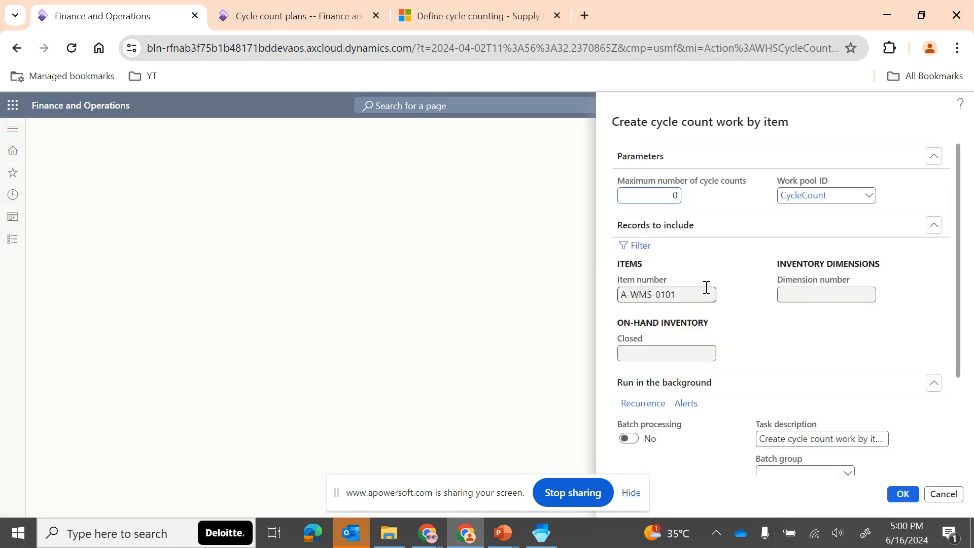
scroll(729, 333, "down", 3)
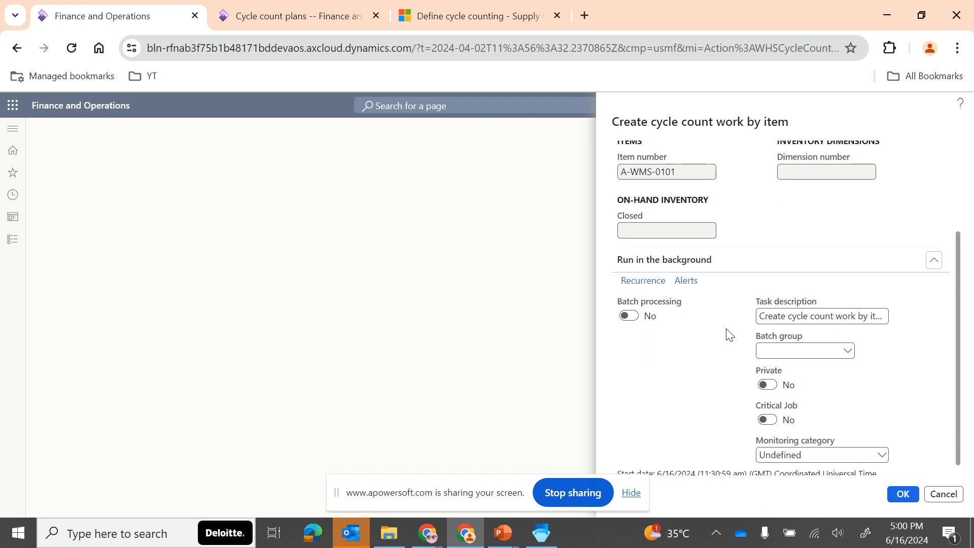
left_click(903, 494)
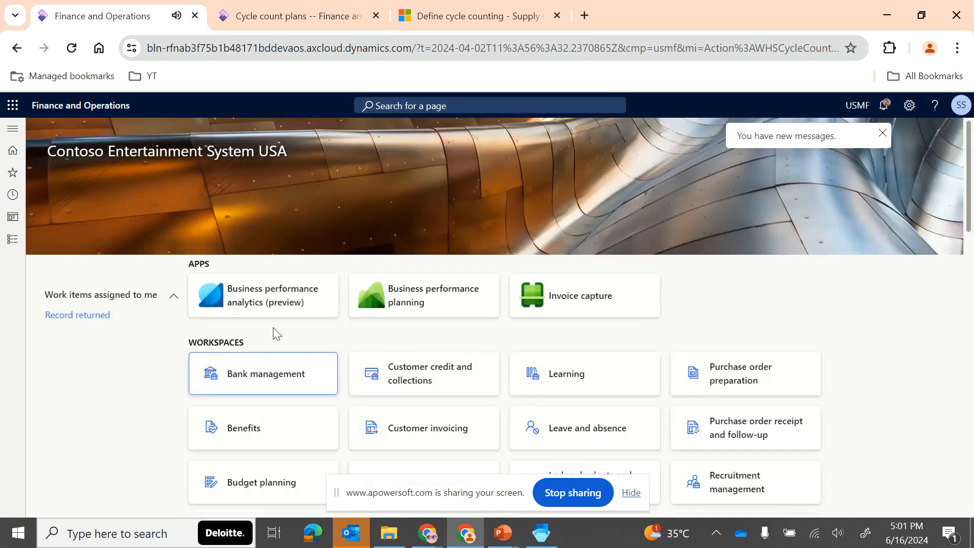
- Open the list of open cycle count work and filter it to warehouses beginning with 16A
left_click(12, 239)
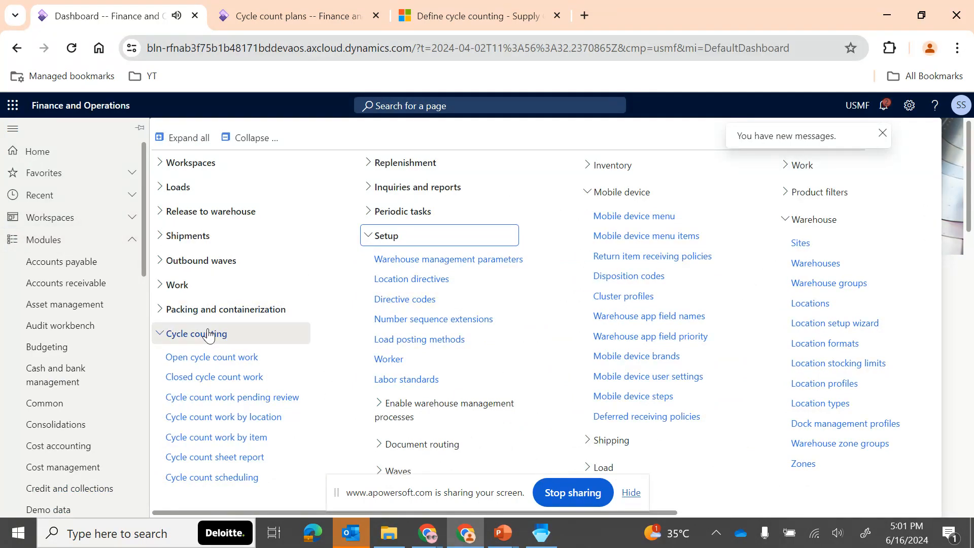
left_click(224, 358)
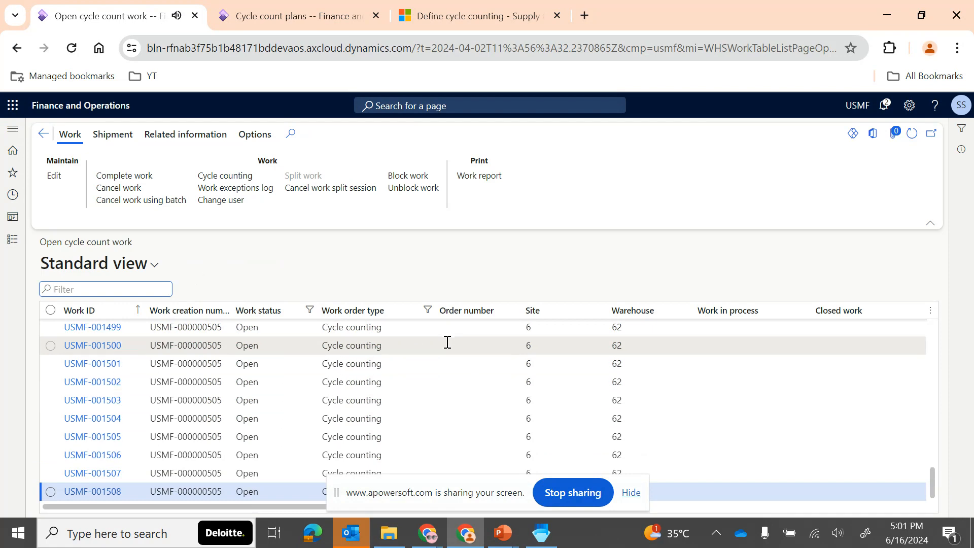
left_click(634, 310)
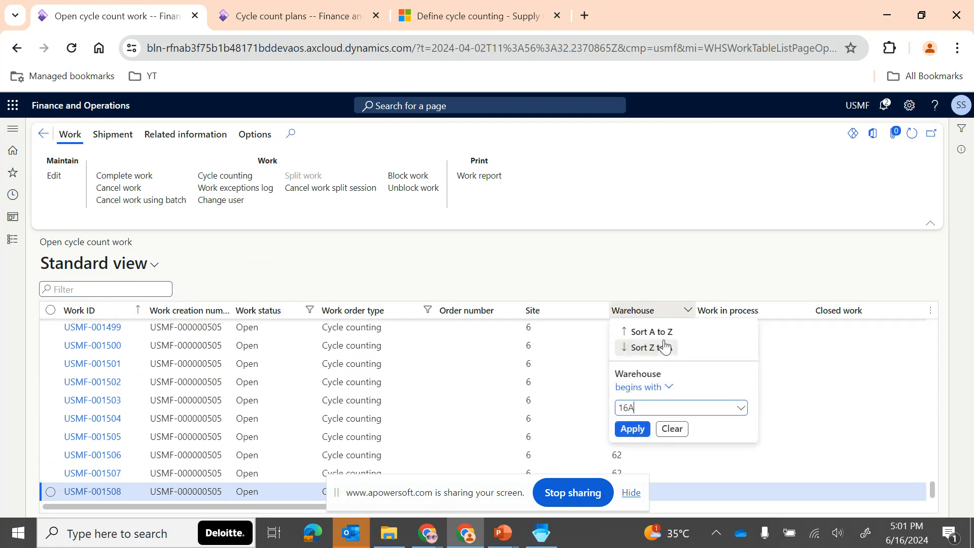
type("16A")
key("Return")
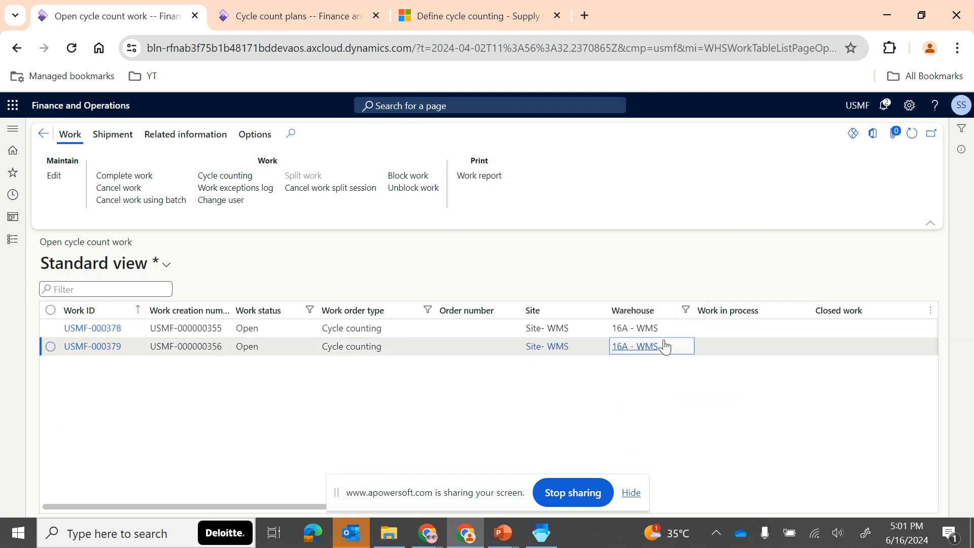
- Open the details of open cycle count work USMF-000379 and copy its work ID
left_click(413, 352)
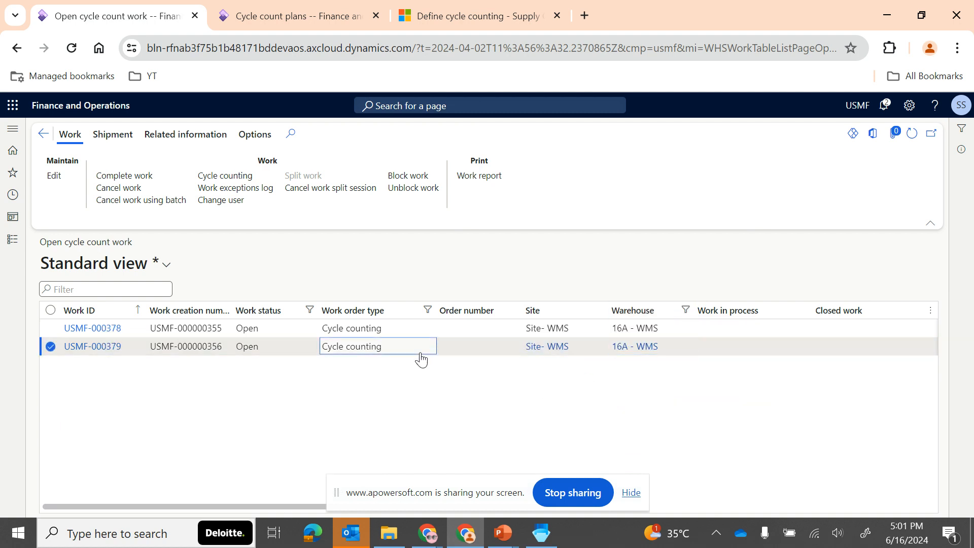
scroll(531, 381, "right", 7)
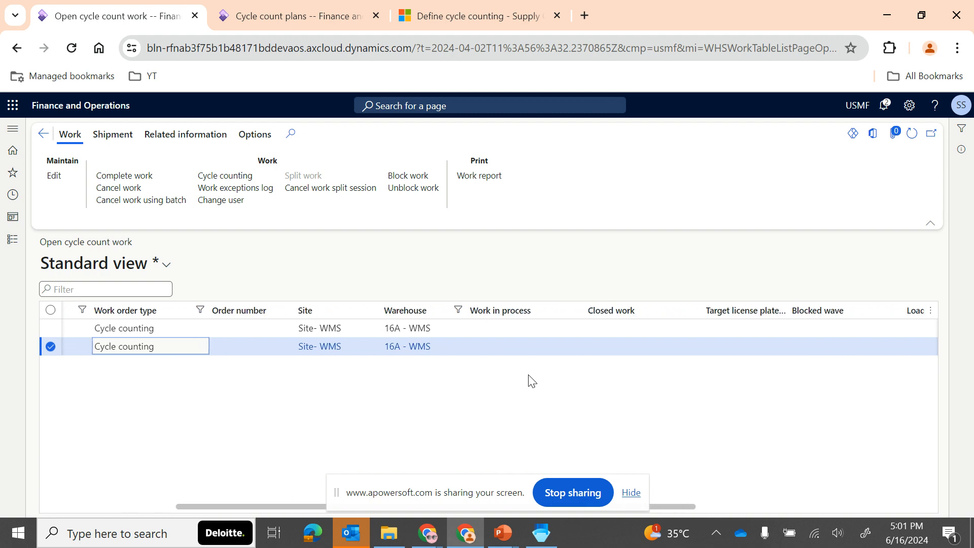
scroll(531, 380, "right", 5)
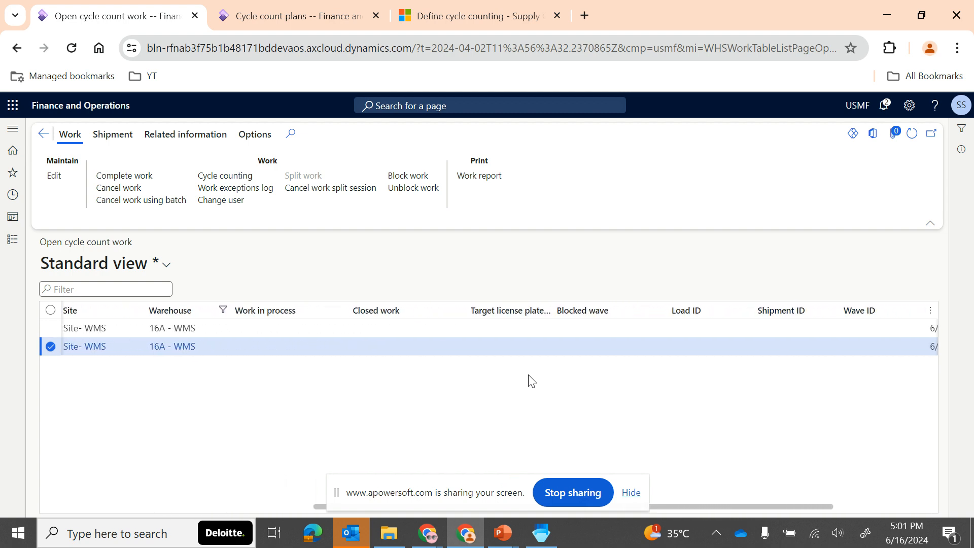
scroll(531, 380, "left", 3)
scroll(531, 380, "left", 5)
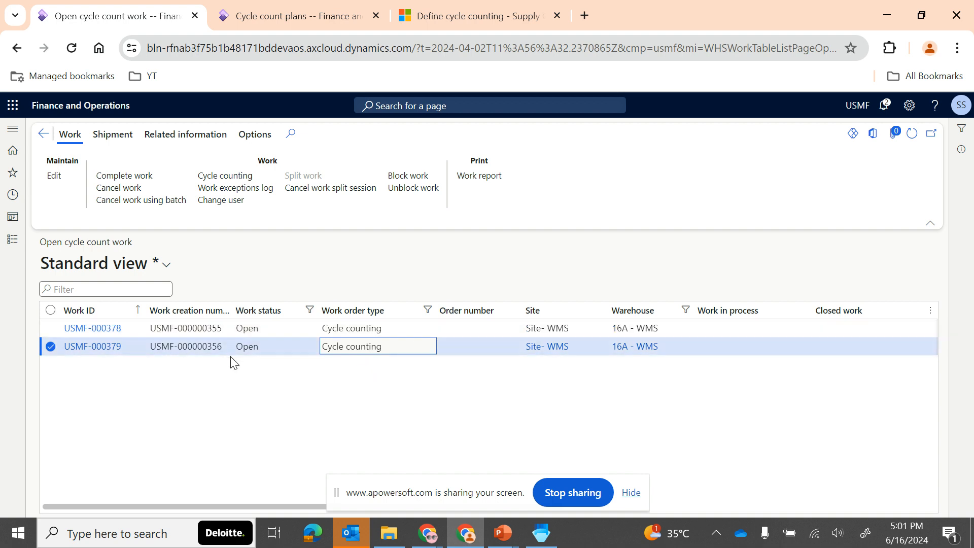
left_click(106, 347)
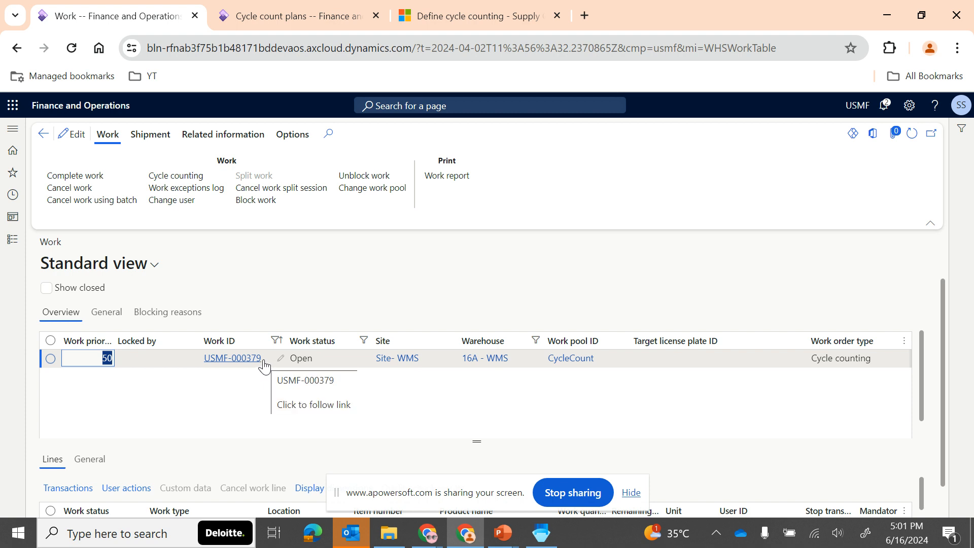
key("Tab")
key("ctrl+c")
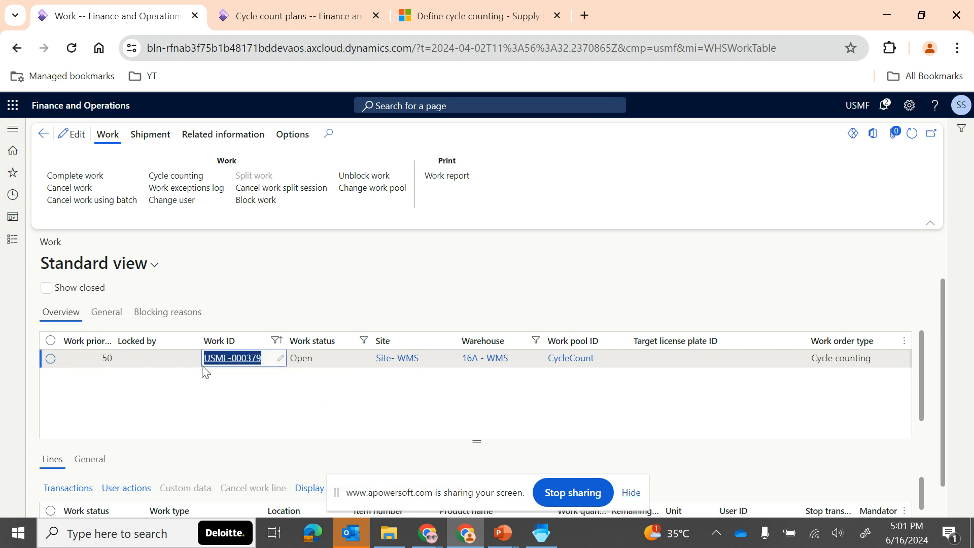
- Switch to the Warehouse Management mobile app and start the Cycle count 1 inventory task using the copied work ID
left_click(544, 537)
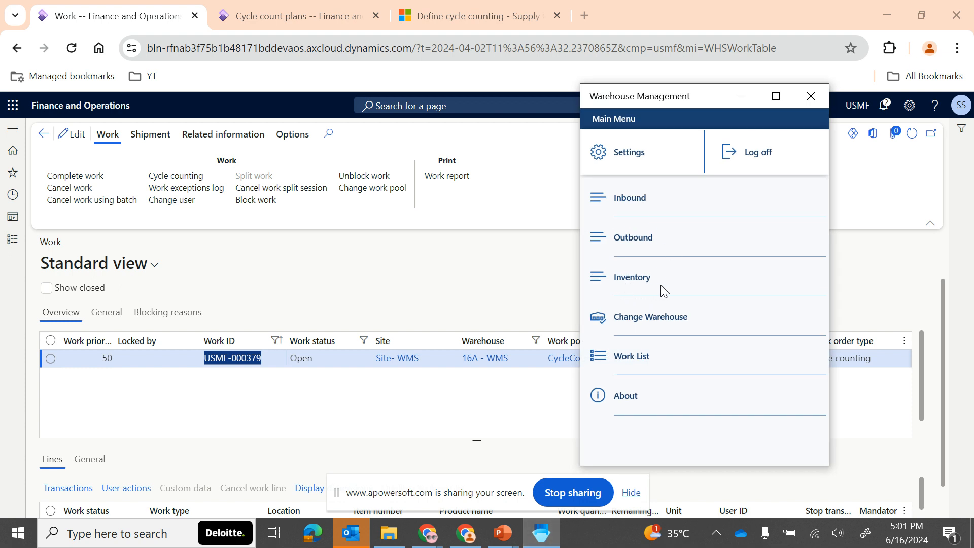
left_click(622, 285)
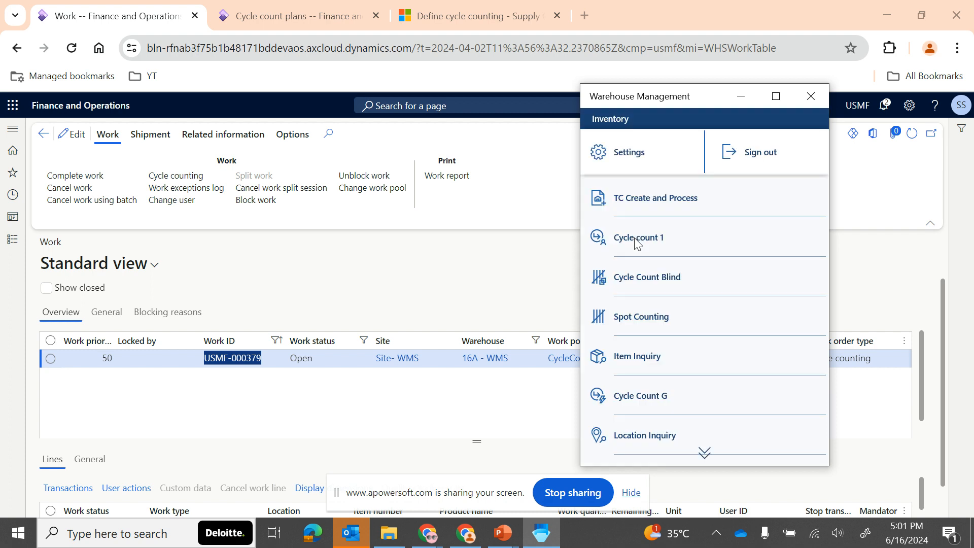
left_click(645, 241)
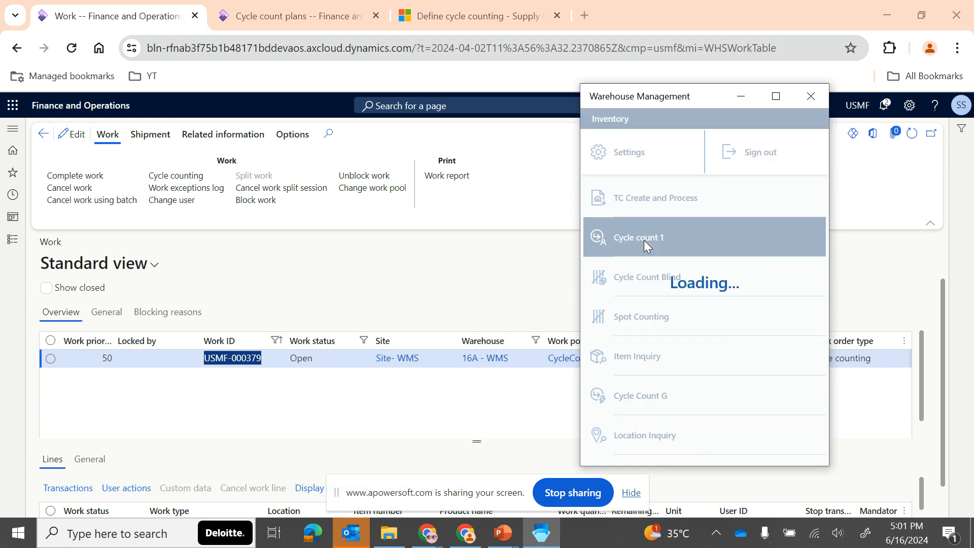
left_click(630, 171)
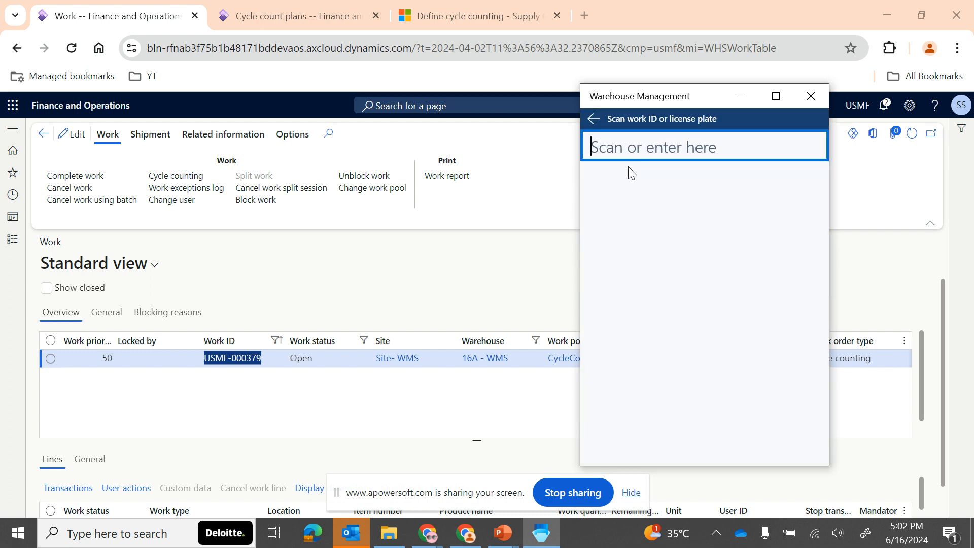
key("ctrl+v")
key("Return")
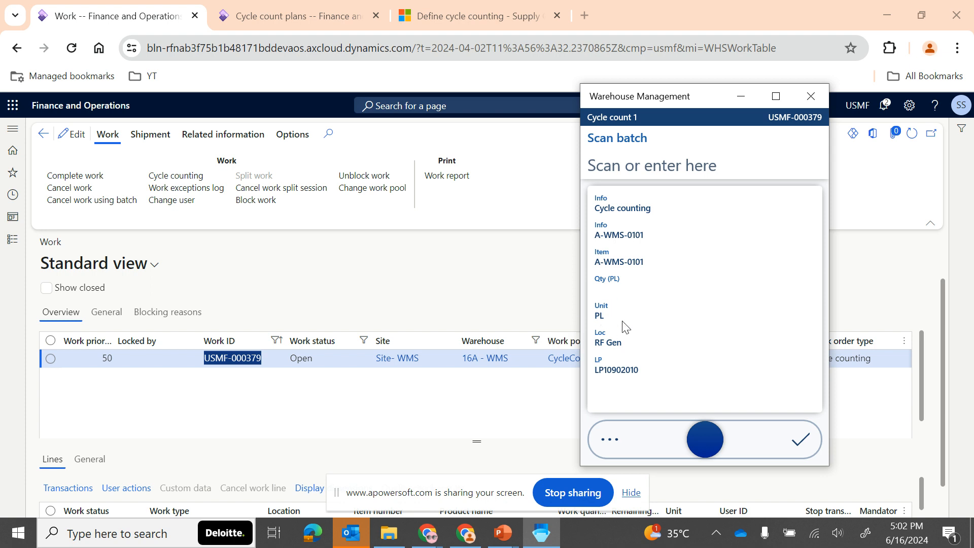
left_click(613, 168)
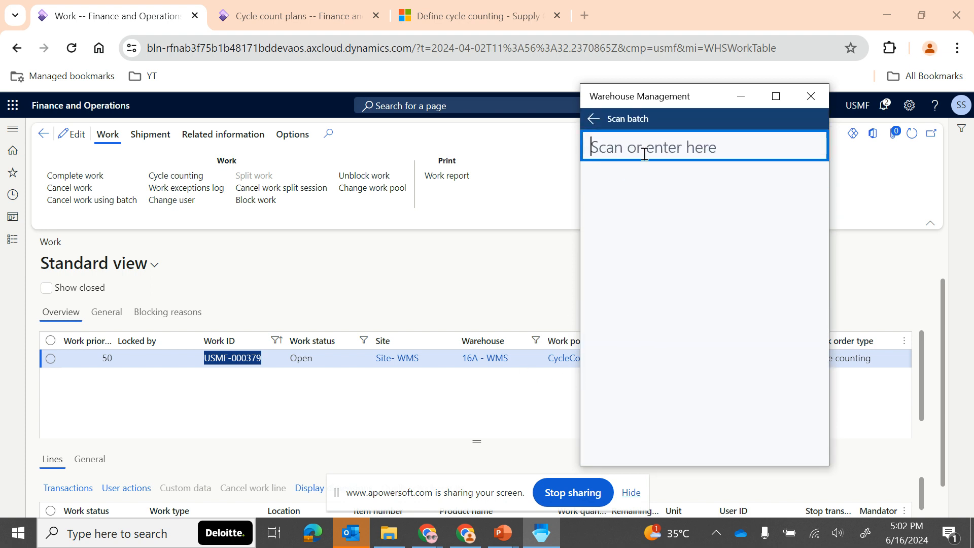
left_click(592, 119)
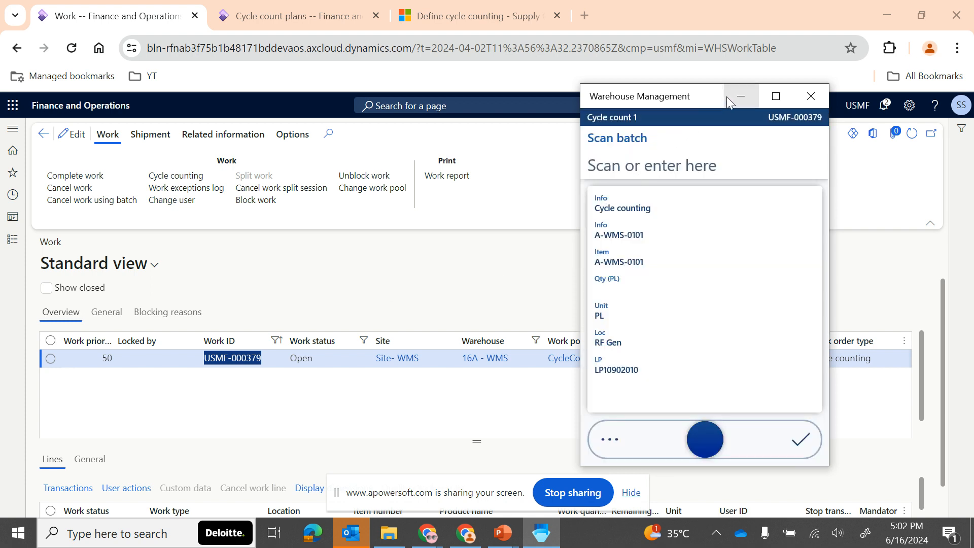
- Return to the work details in Finance and Operations and check the counting line of USMF-000379
left_click(741, 96)
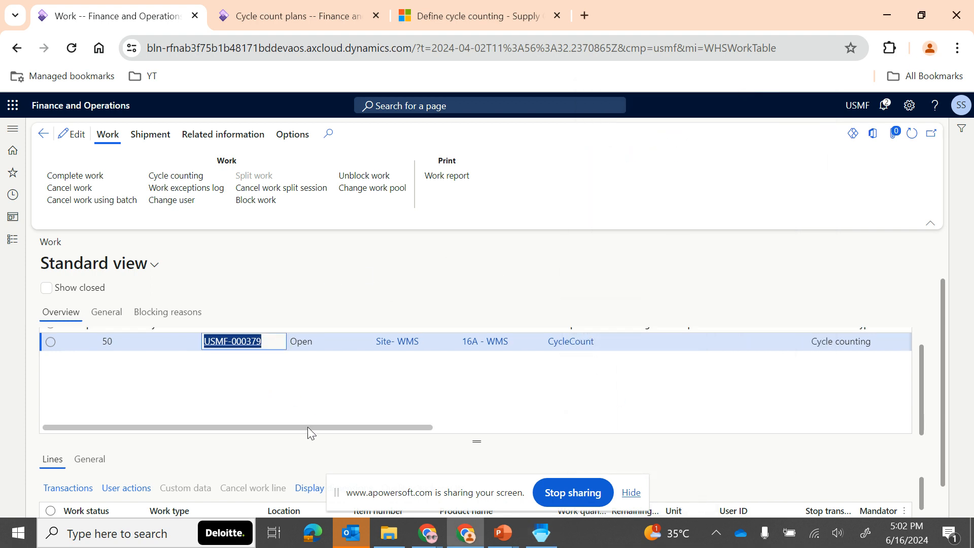
scroll(308, 427, "down", 1)
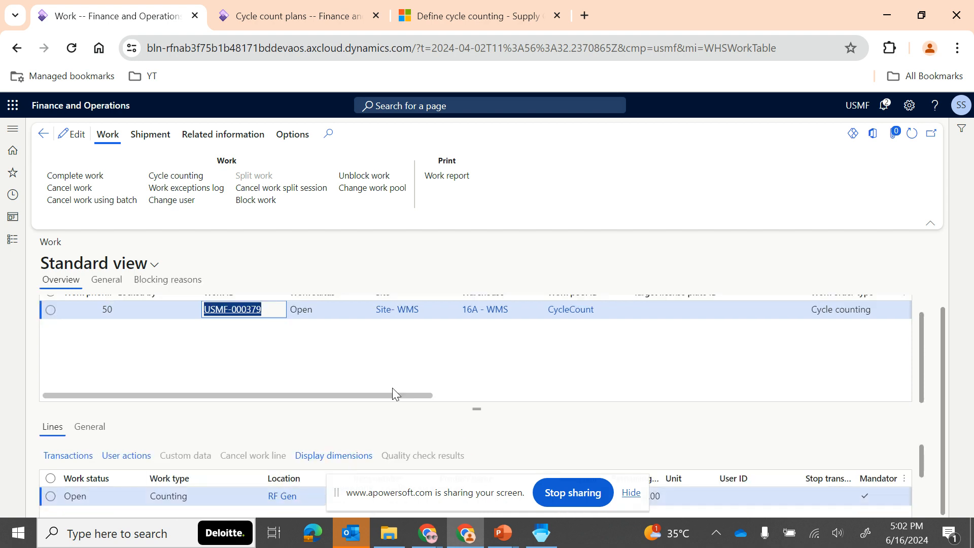
scroll(392, 389, "up", 1)
- Open work USMF-000378 from the open cycle count work list and check the location on its counting line
left_click(36, 135)
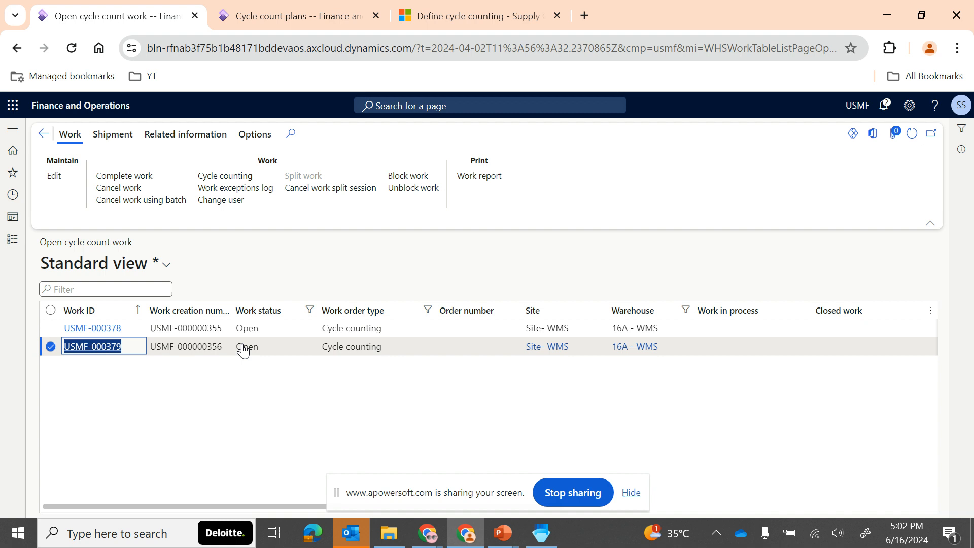
left_click(125, 331)
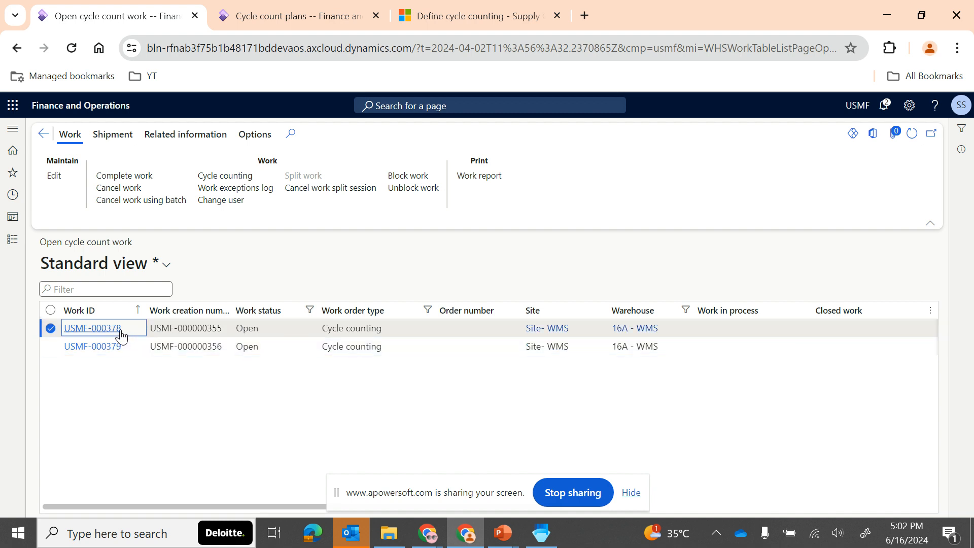
left_click(107, 328)
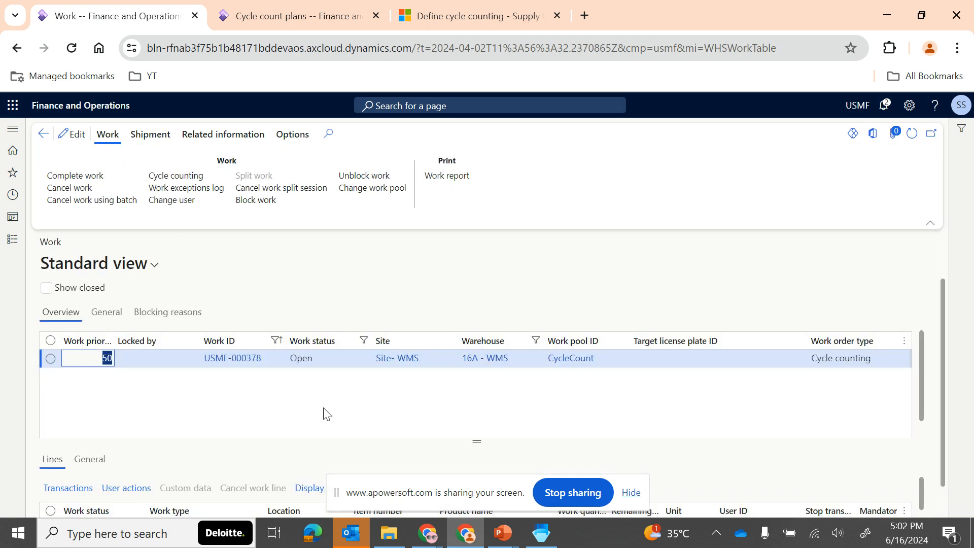
scroll(398, 450, "down", 1)
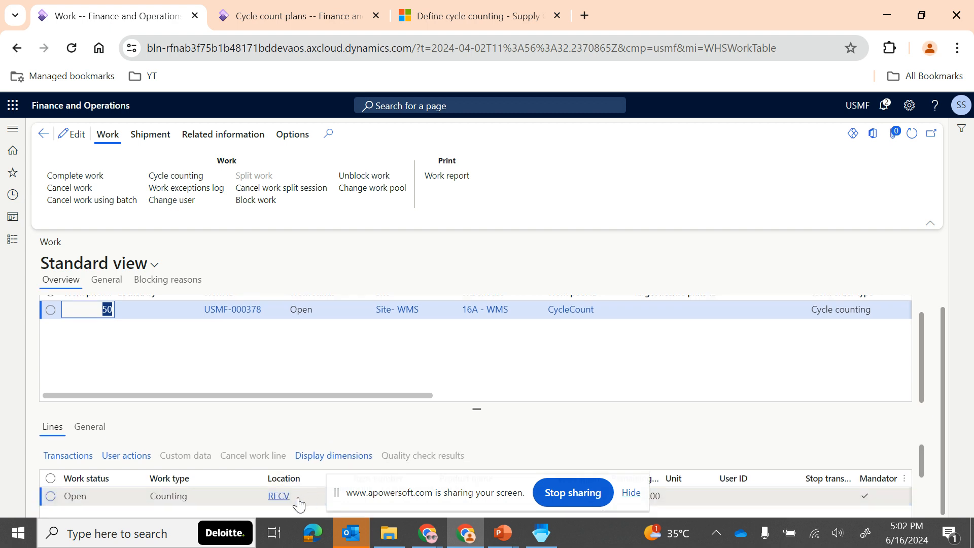
scroll(330, 443, "up", 1)
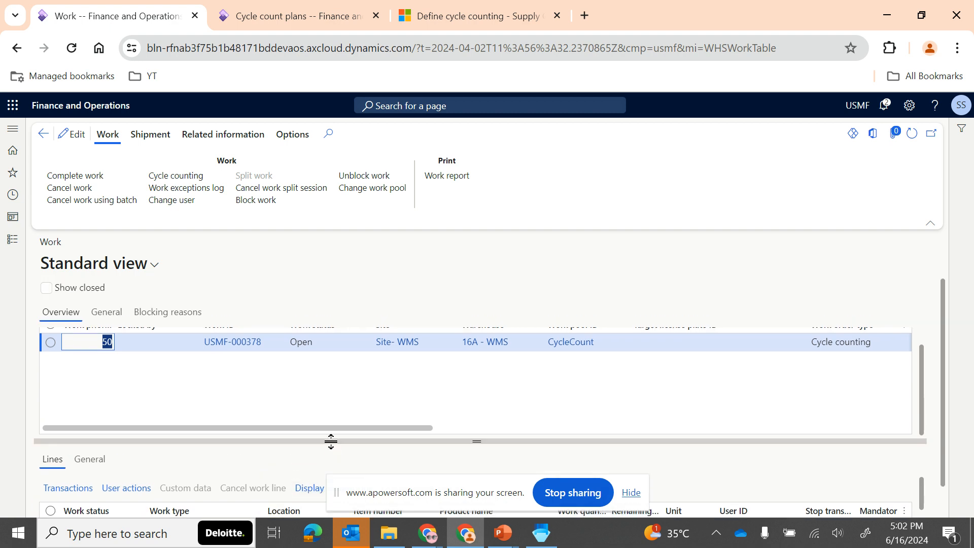
- Check the pending Cycle count 1 task in the Warehouse Management mobile app and return to the work details in Finance and Operations
scroll(382, 388, "up", 1)
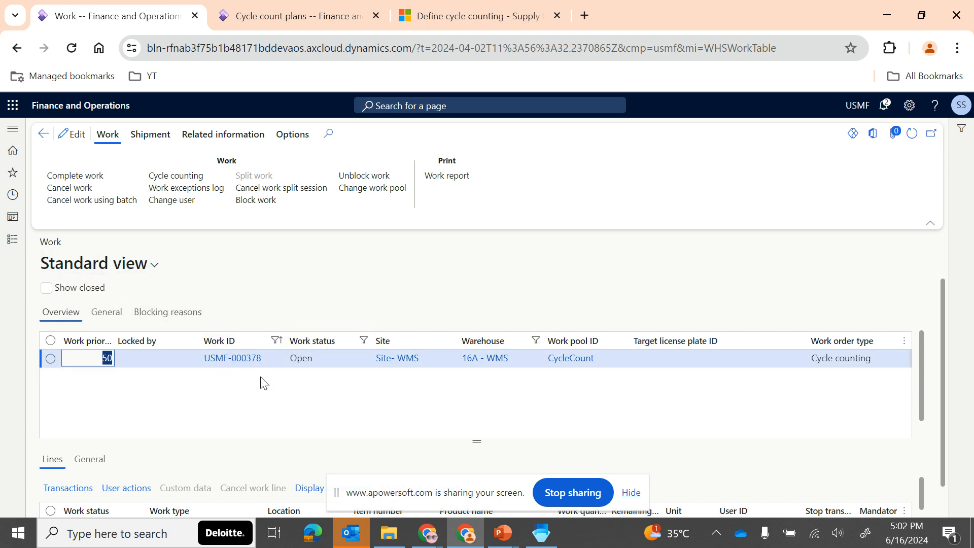
left_click(541, 532)
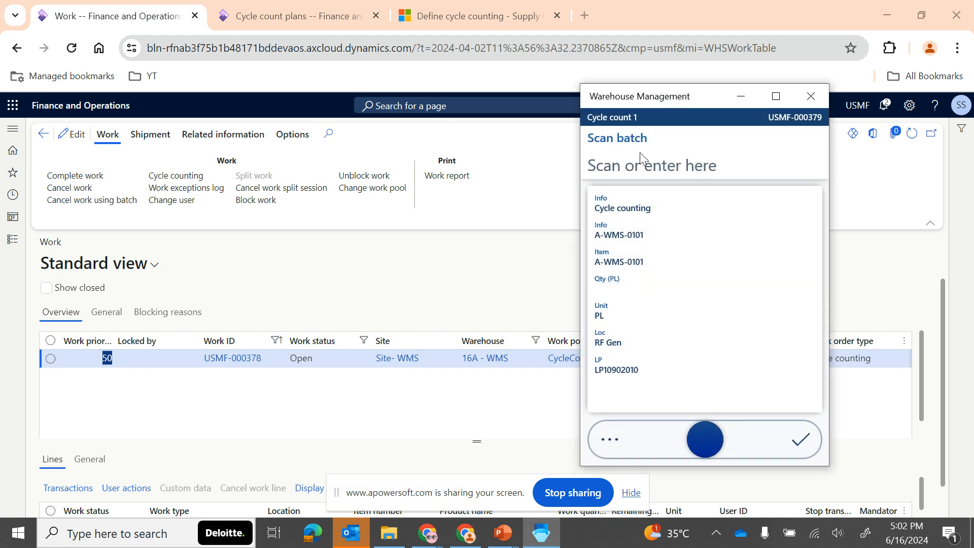
left_click(384, 306)
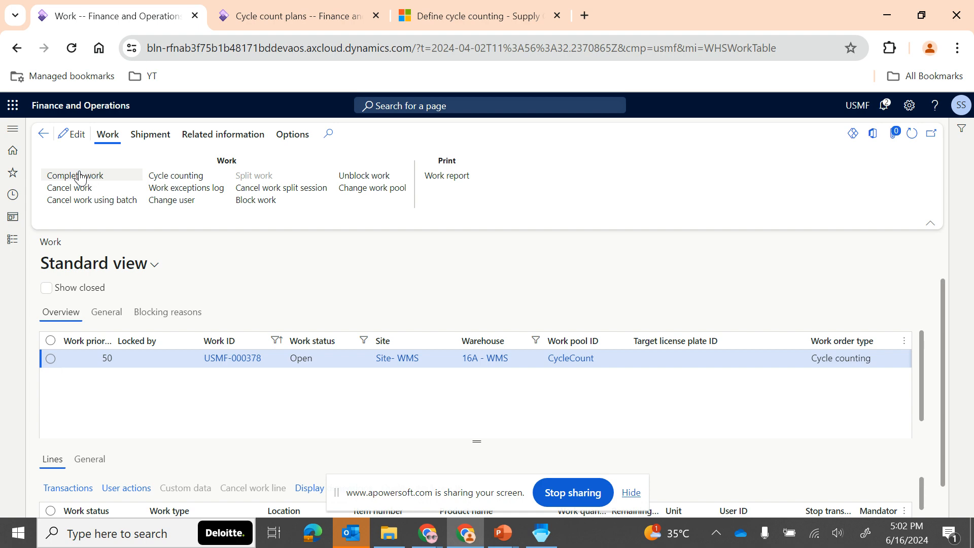
- Open the closed cycle count work list, filter it for warehouses beginning with 16, and clear the filter
left_click(12, 239)
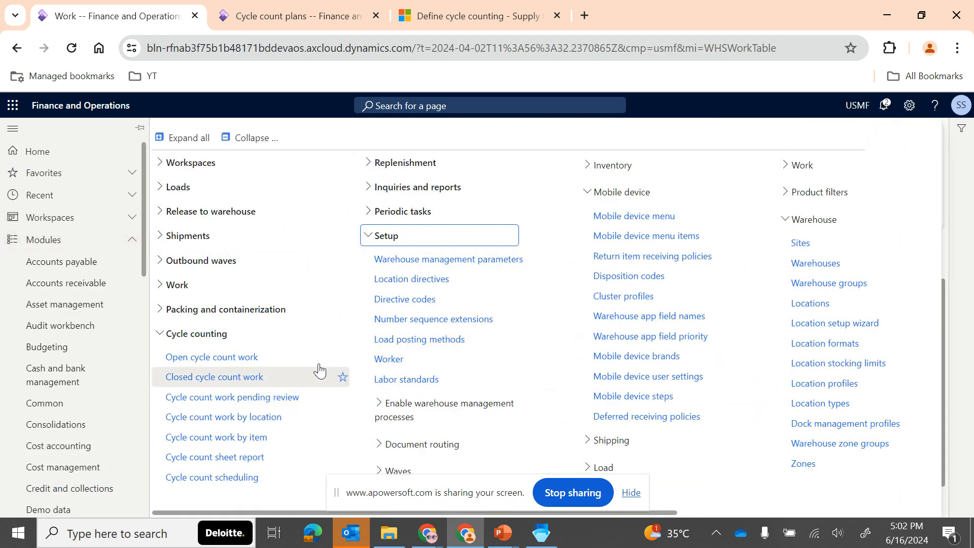
left_click(230, 382)
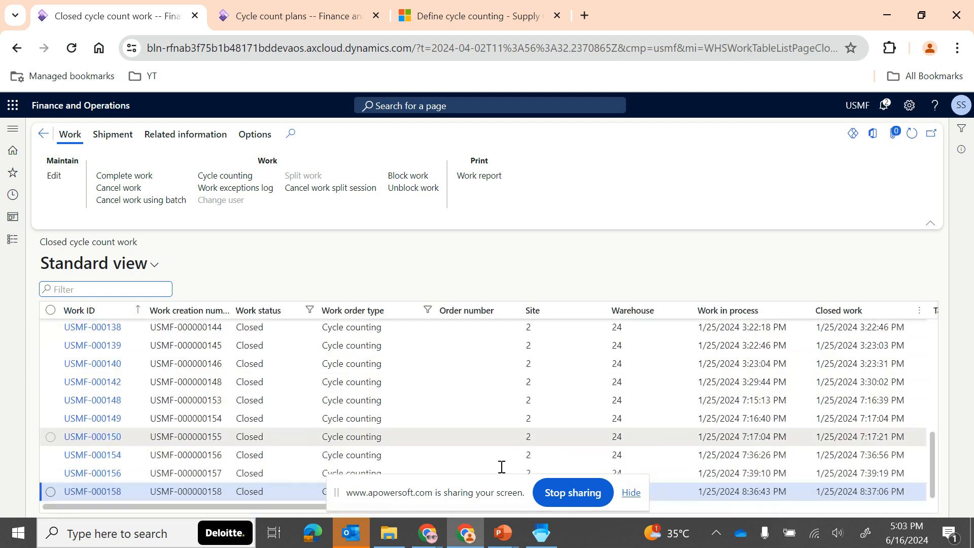
left_click(632, 310)
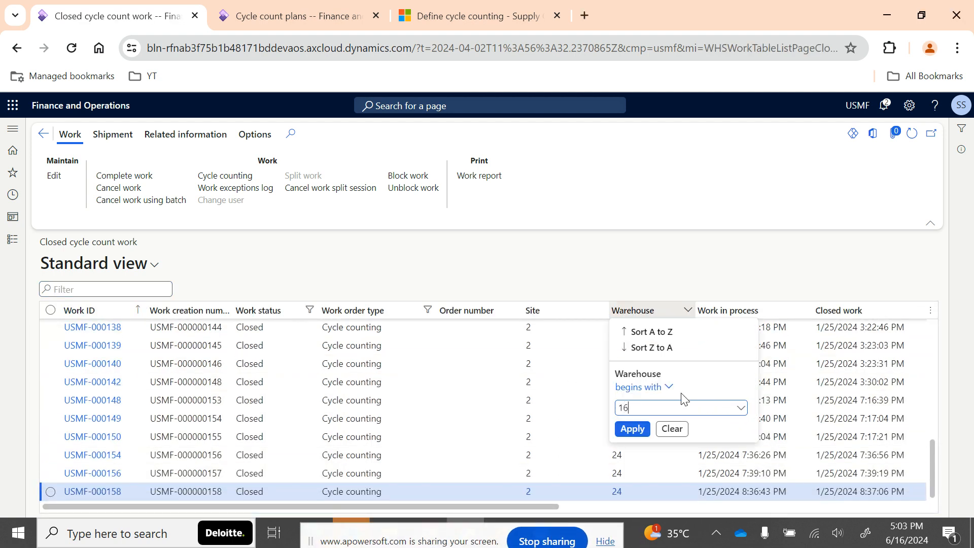
key("Return")
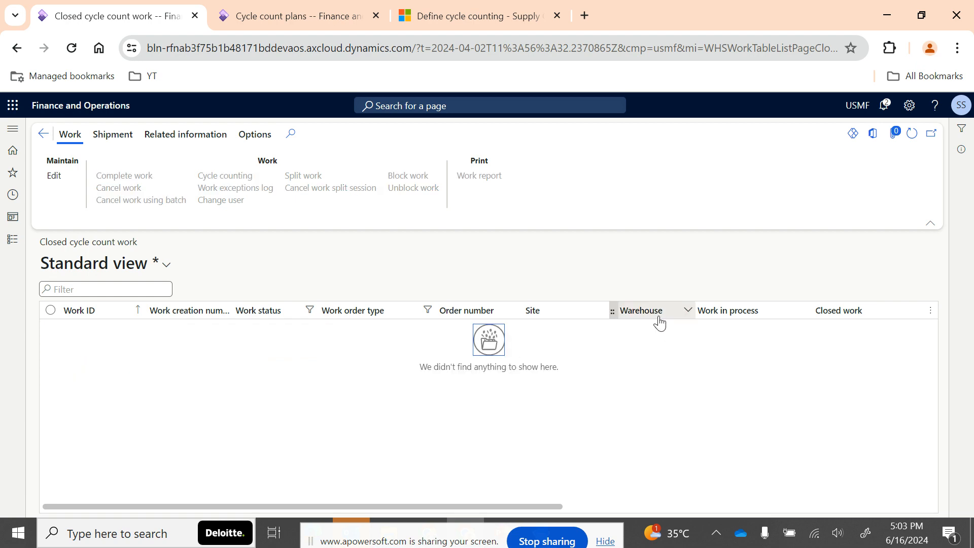
left_click(659, 315)
left_click(671, 428)
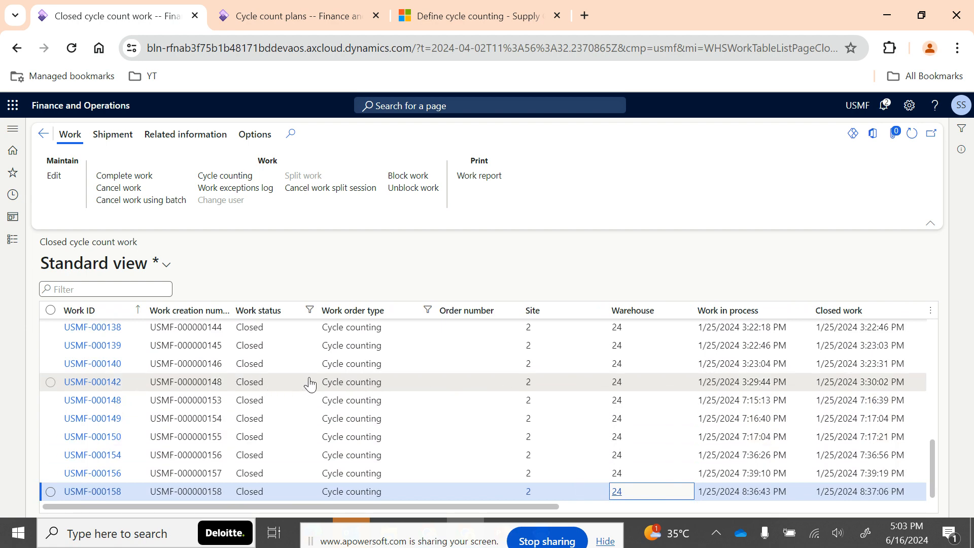
- Check the cycle count work pending review list and view the product selection of the wms-16a-WMS cycle count plan
left_click(13, 239)
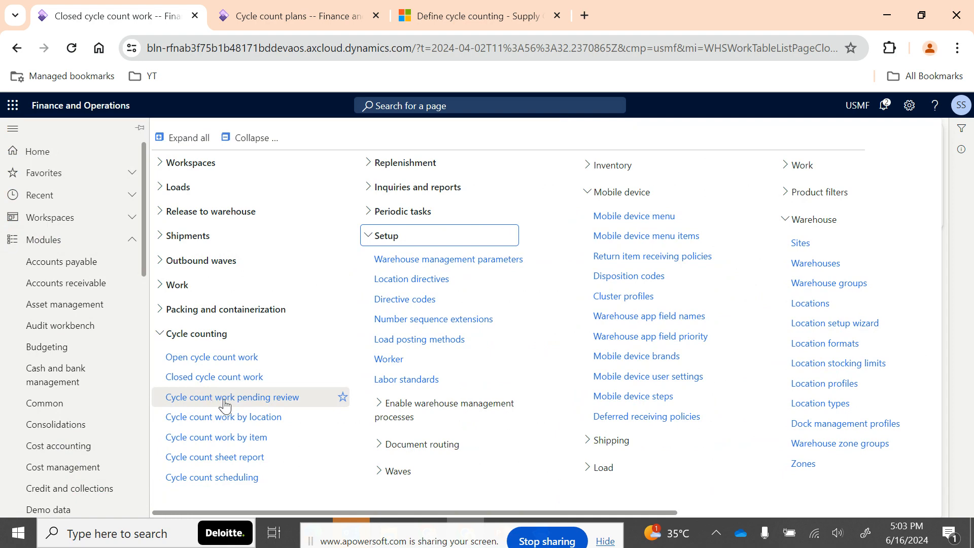
left_click(225, 398)
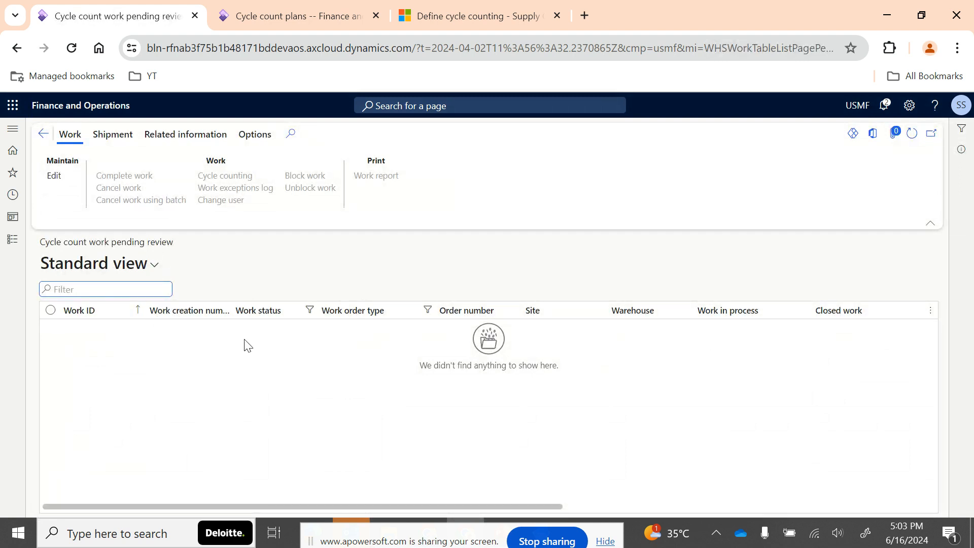
left_click(9, 249)
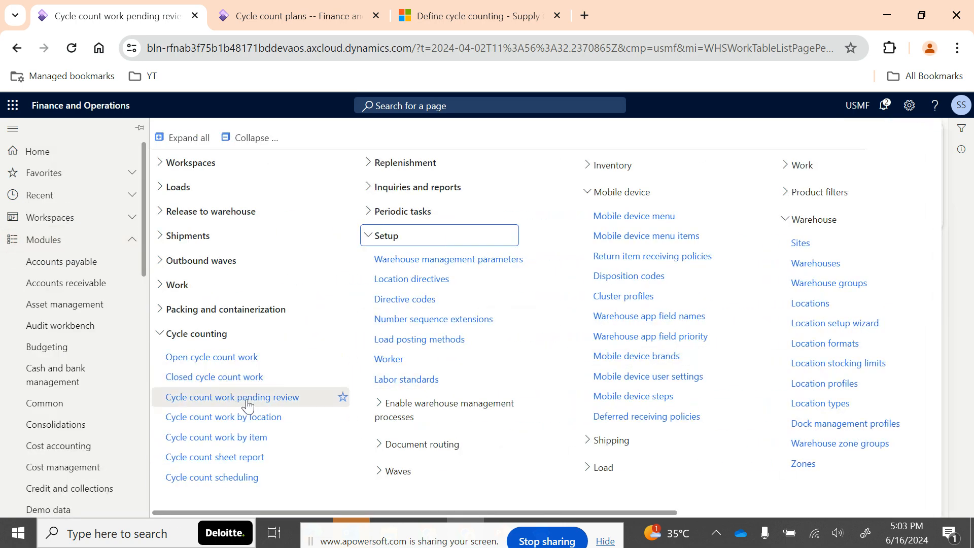
scroll(395, 457, "right", 6)
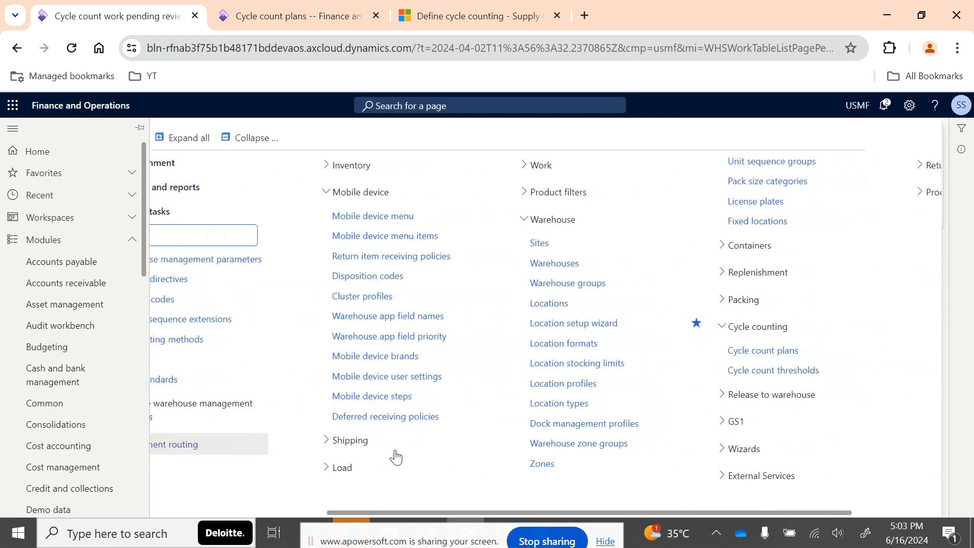
scroll(396, 457, "left", 5)
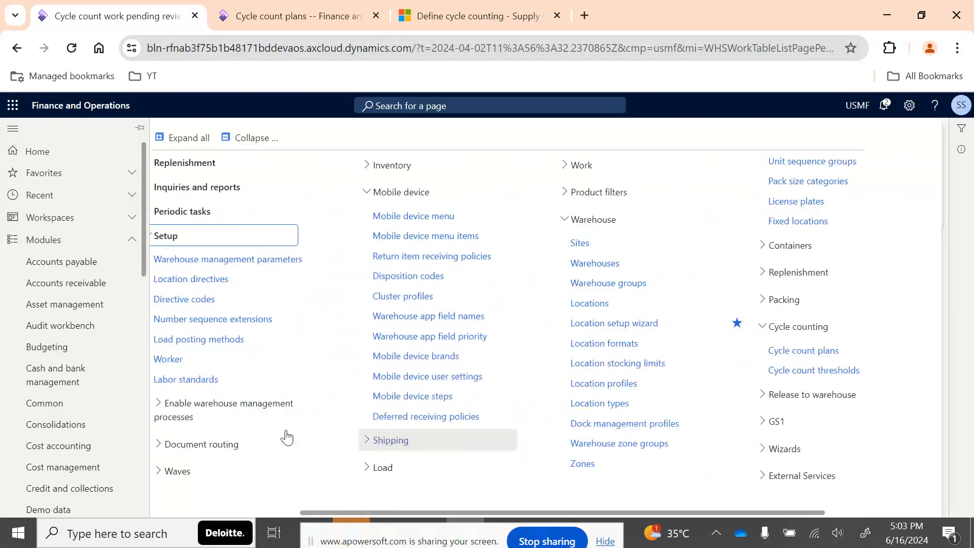
scroll(446, 390, "right", 5)
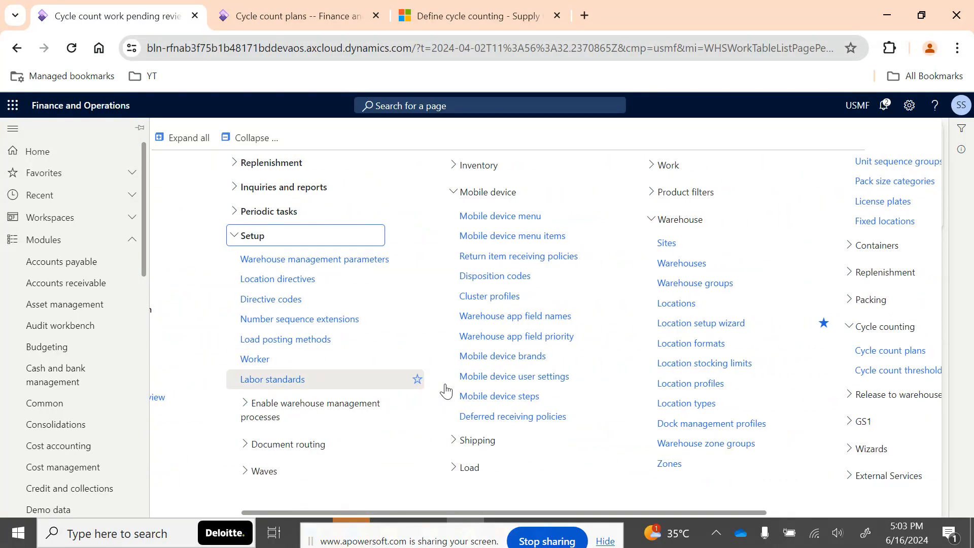
left_click(616, 350)
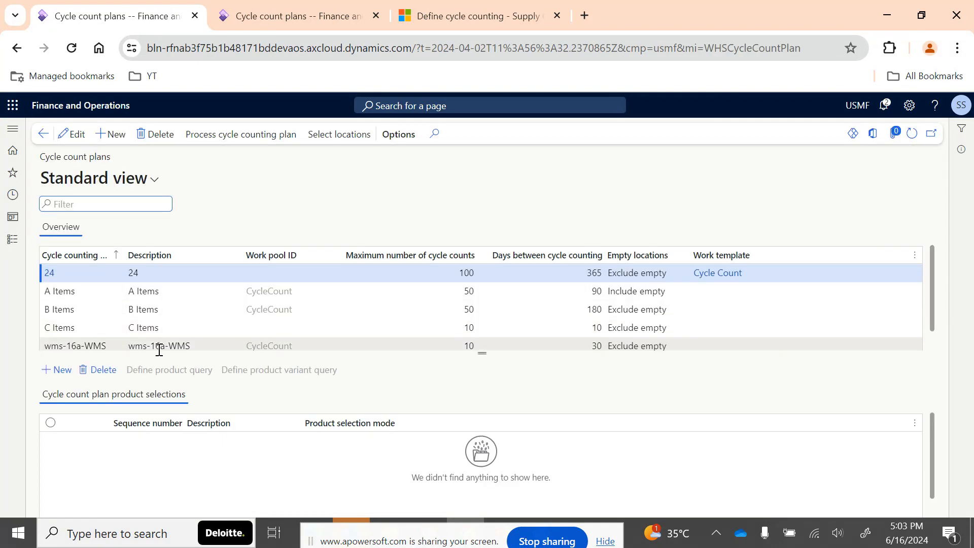
left_click(224, 341)
left_click(225, 341)
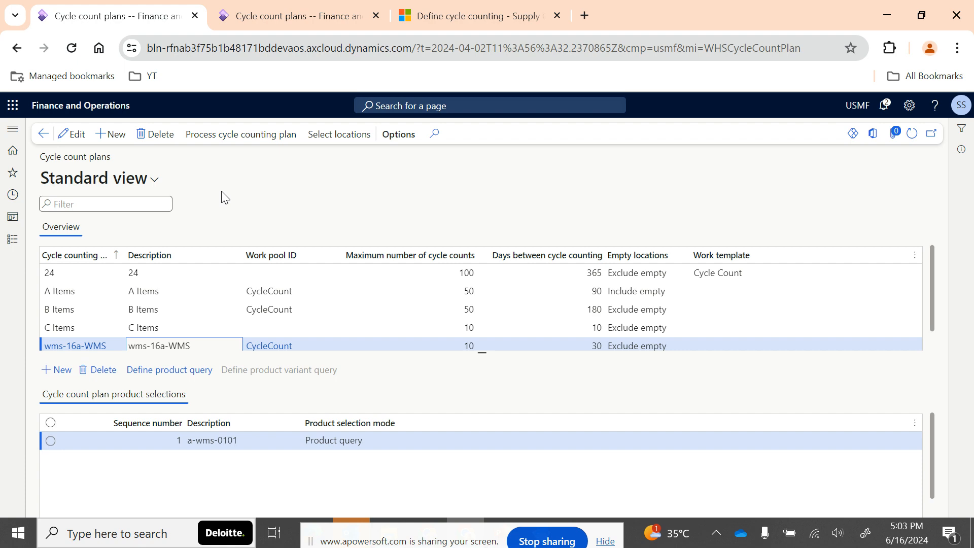
- Open the cycle count thresholds and review the settings of the High Value Products threshold in edit mode
left_click(11, 240)
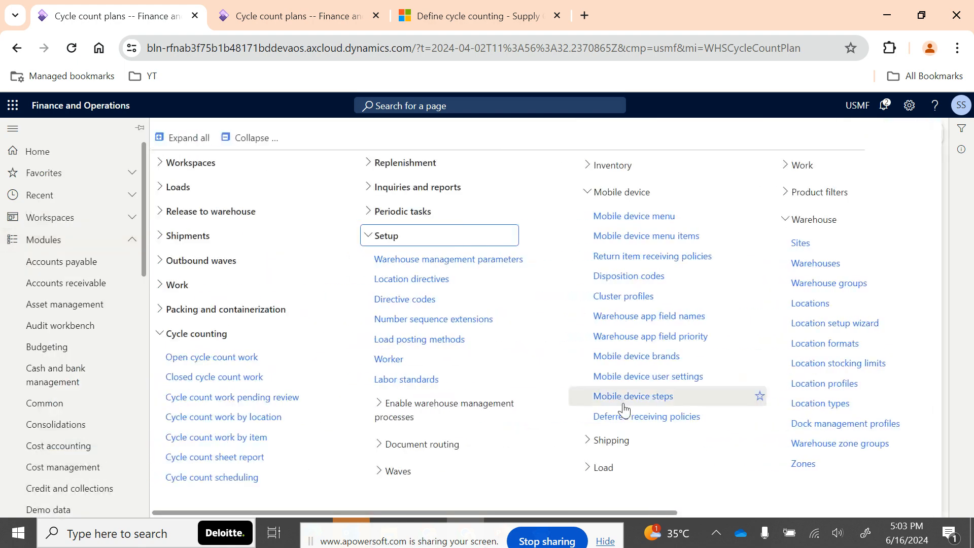
scroll(624, 409, "right", 5)
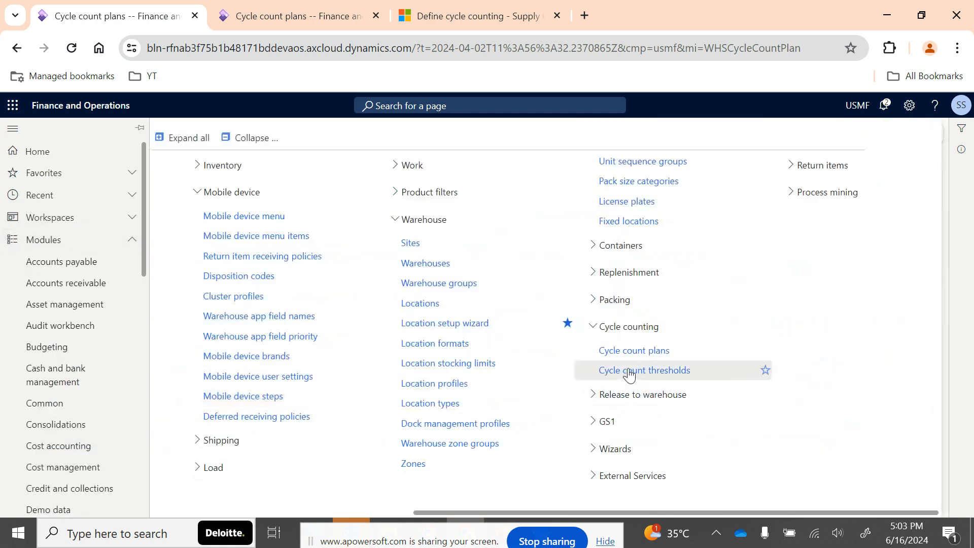
left_click(629, 351)
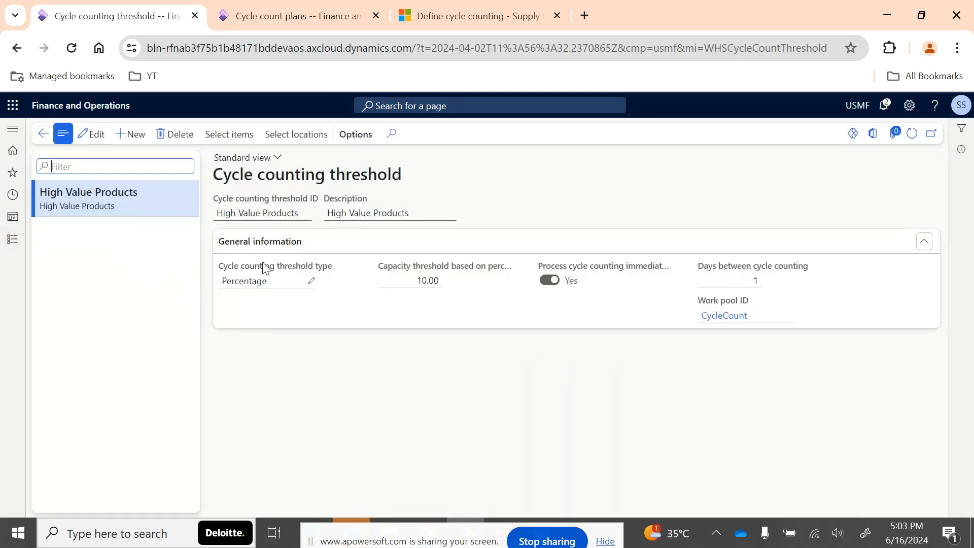
left_click(311, 283)
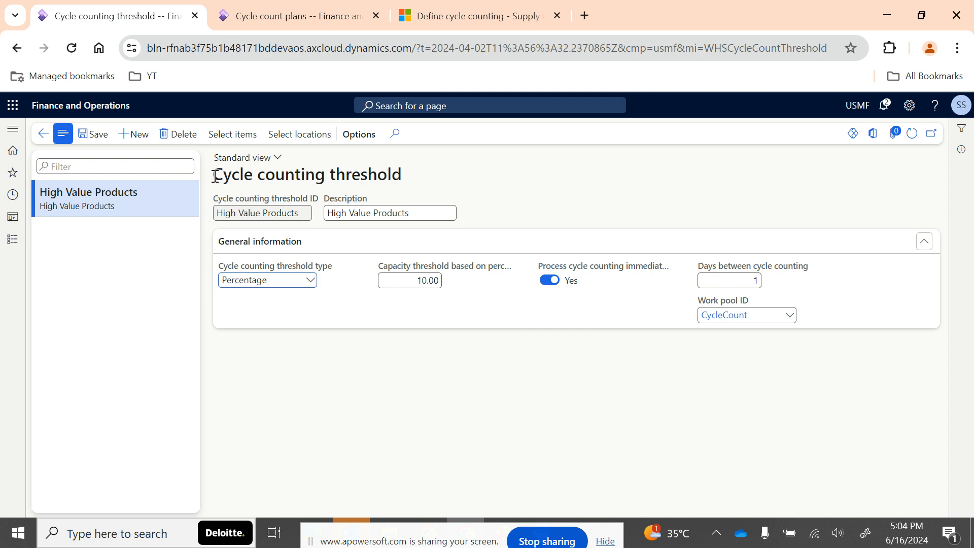
- Create a new cycle counting threshold with 16a-wms as both its ID and its description
left_click(133, 133)
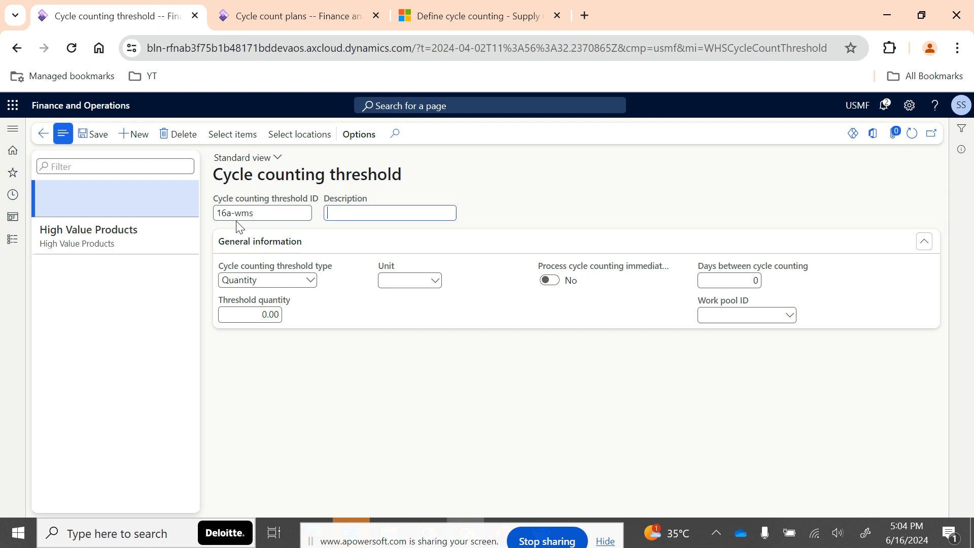
left_click_drag(257, 213, 188, 219)
key("ctrl+c")
key("Tab")
key("ctrl+v")
- Set the 16a-wms threshold type to Quantity with a threshold quantity of 10 and the unit EA
left_click(310, 280)
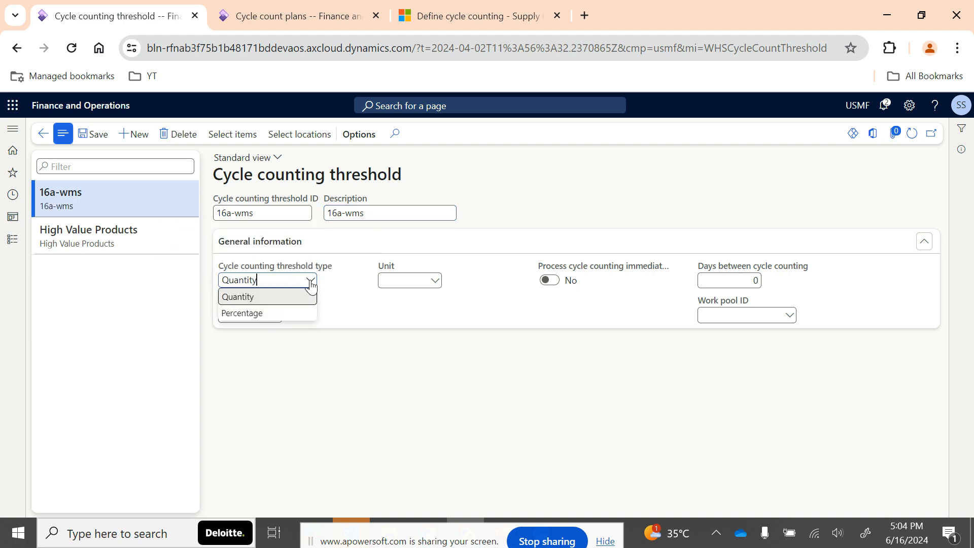
left_click(252, 298)
left_click(263, 314)
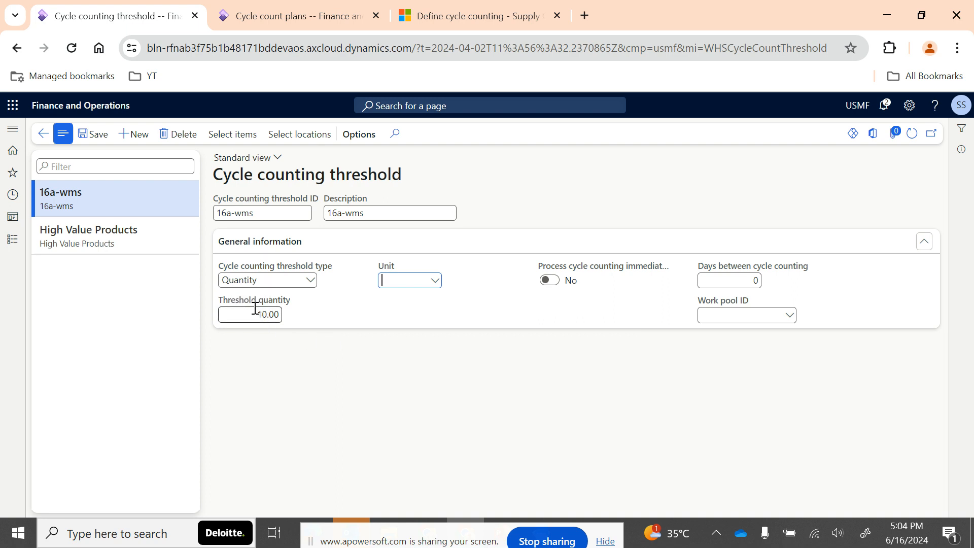
left_click(435, 285)
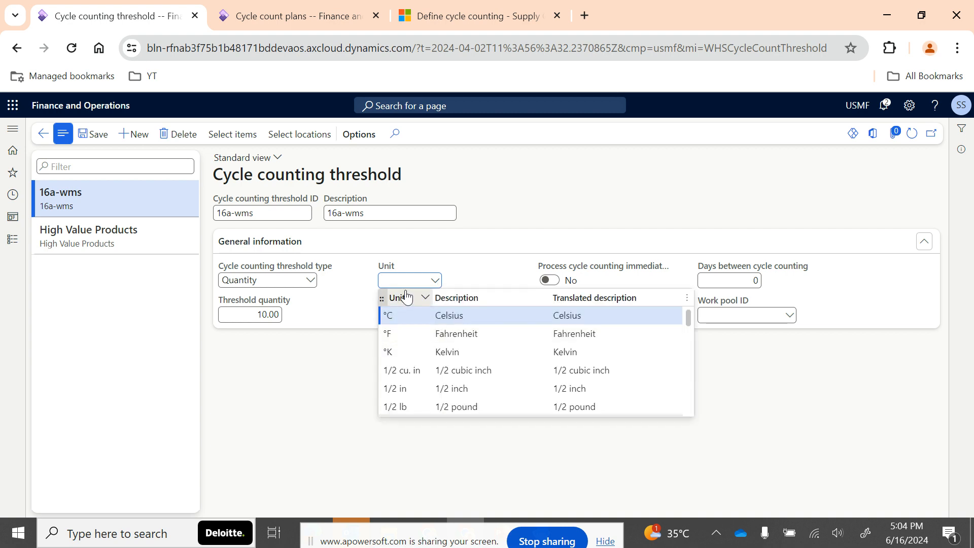
type("EA")
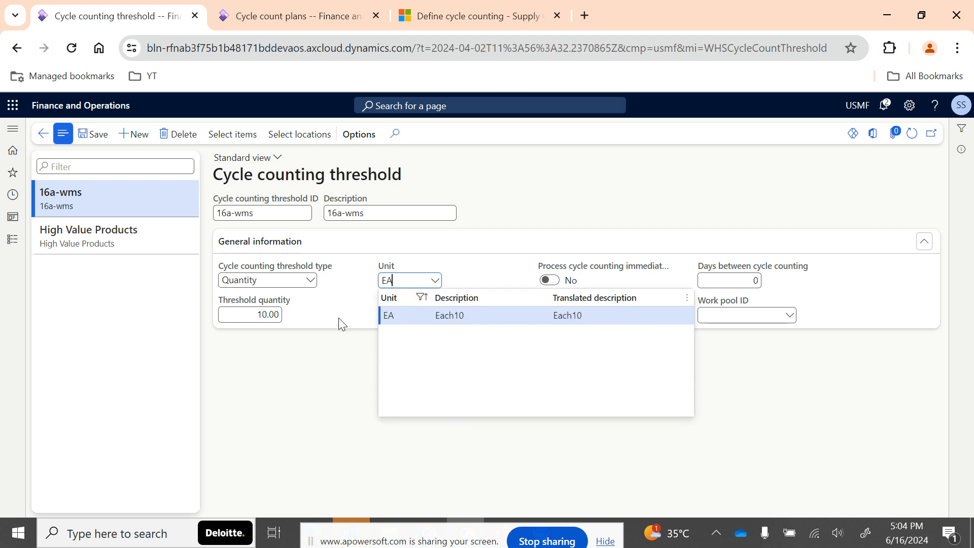
left_click(338, 318)
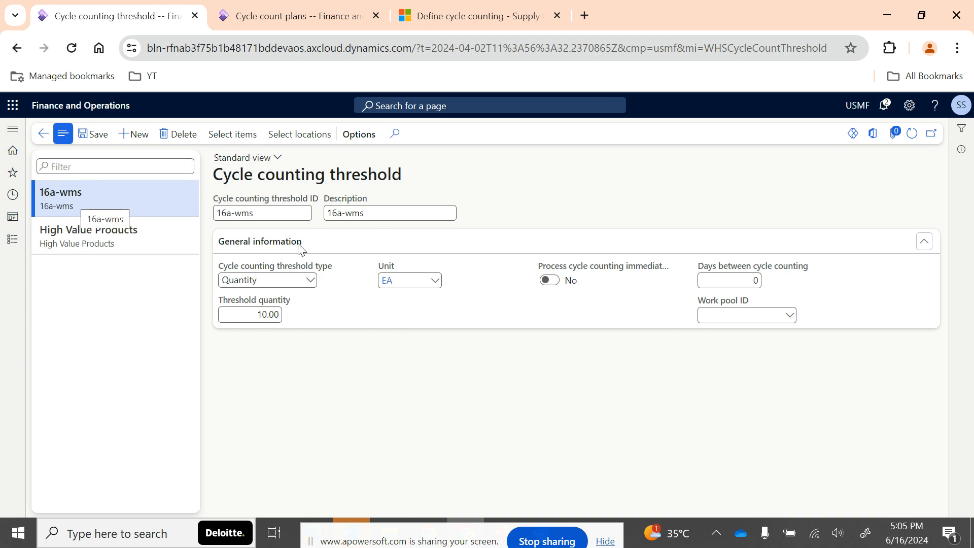
- Switch to the PowerPoint slide show and advance to the Cycle counting Plan vs Cycle counting Threshold slide
left_click_drag(464, 536, 378, 477)
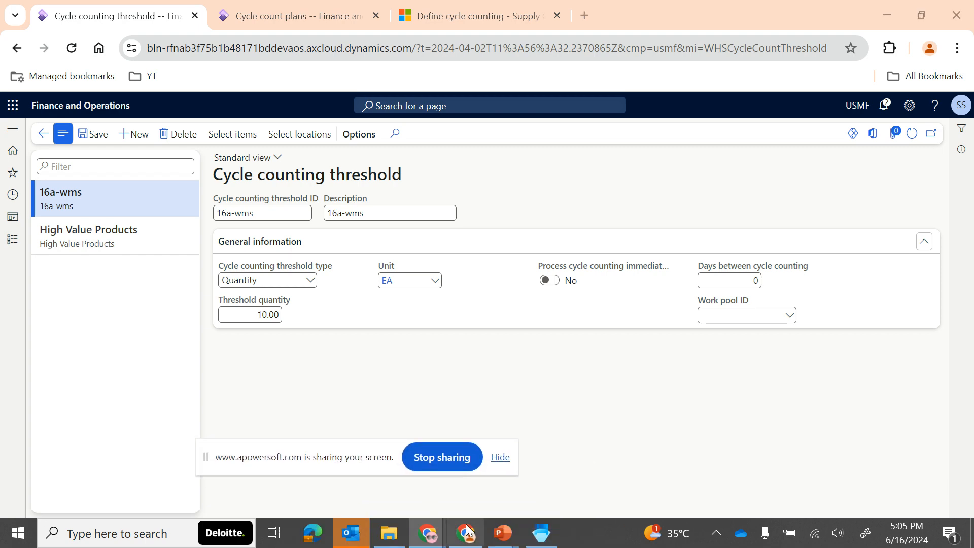
mouse_move(502, 533)
left_click(560, 482)
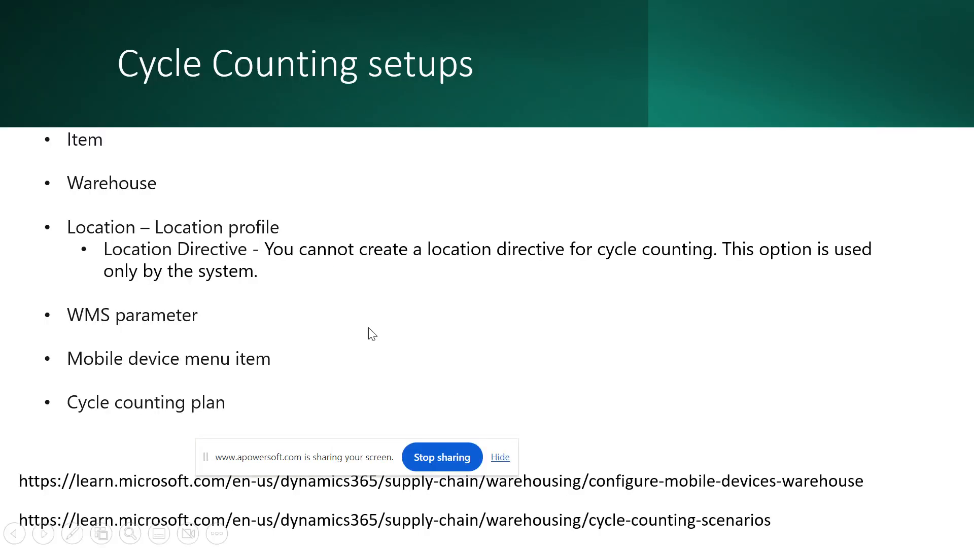
left_click(339, 307)
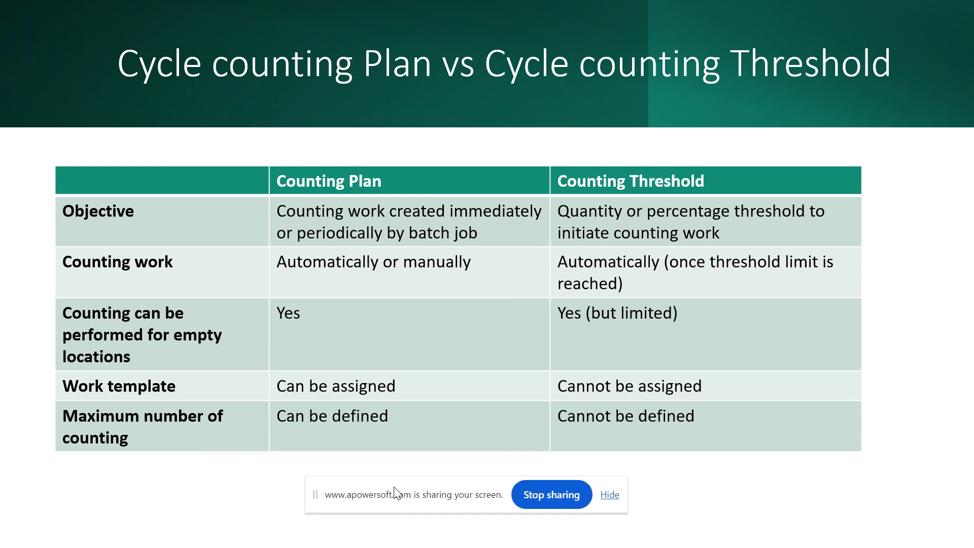